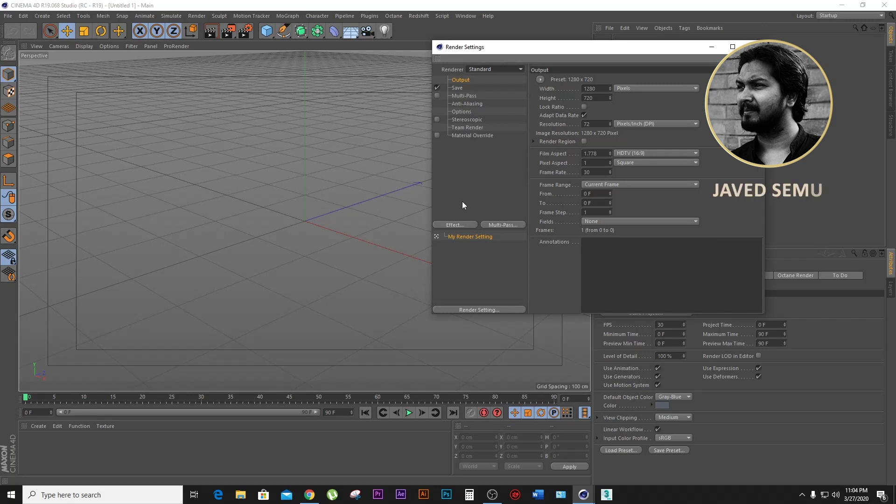
Minimize the Render Settings window to clear the view of the empty scene.
left_click_drag(550, 50, 554, 55)
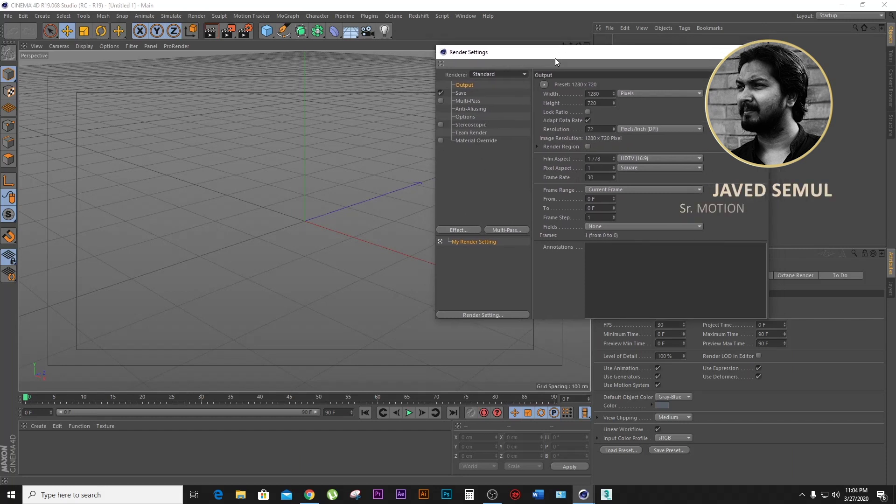
left_click(717, 53)
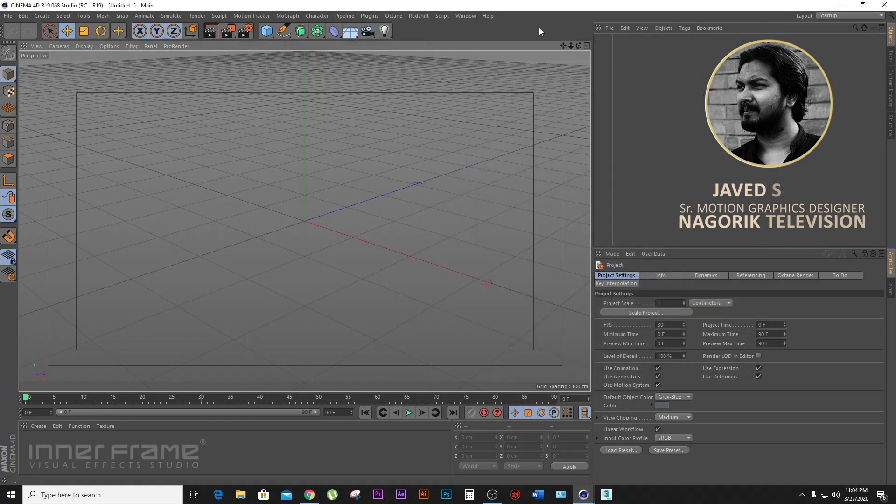
left_click(269, 33)
left_click_drag(304, 160, 304, 219)
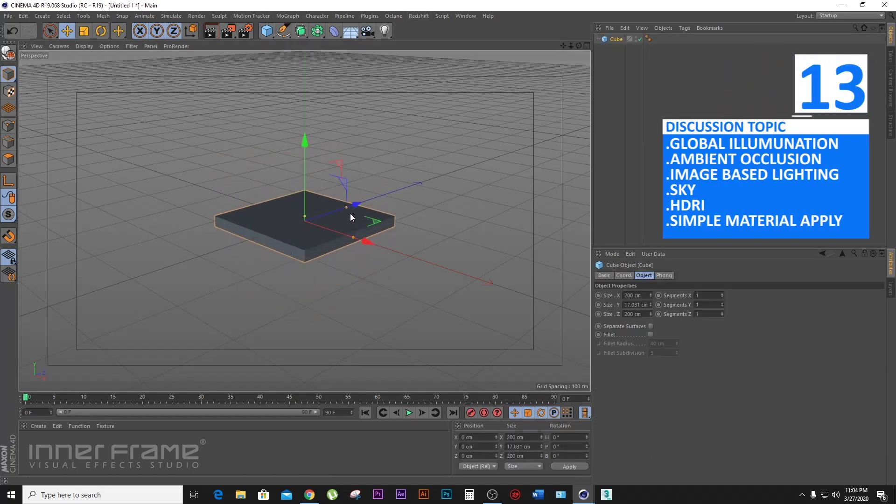
key("Delete")
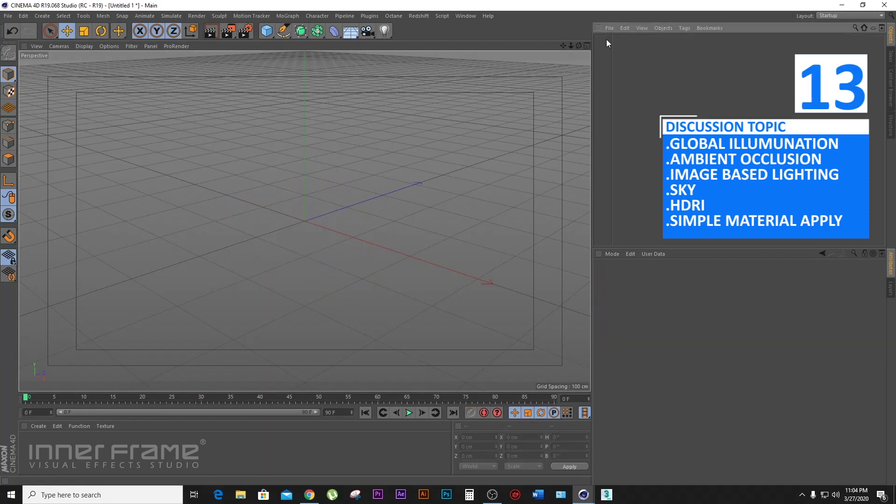
Add a plane as the floor and enlarge it to about 1410 cm wide and 1715 cm high.
left_click(265, 36)
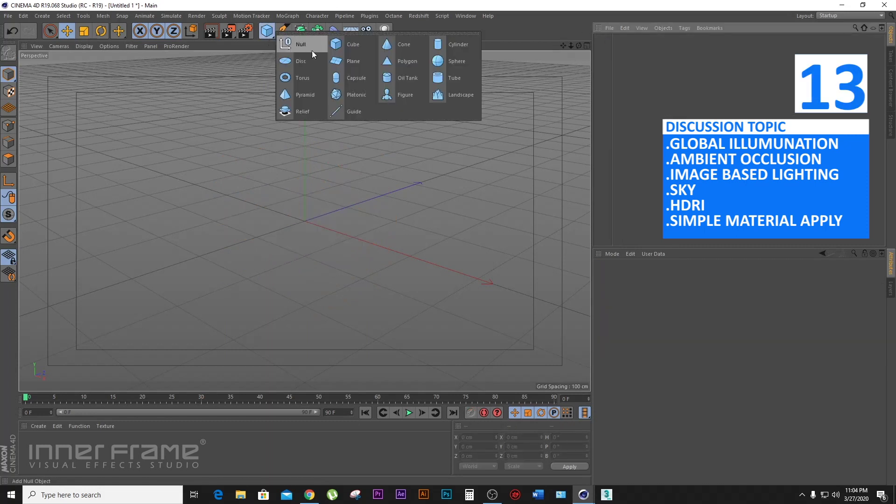
left_click(336, 65)
left_click_drag(385, 193, 540, 143)
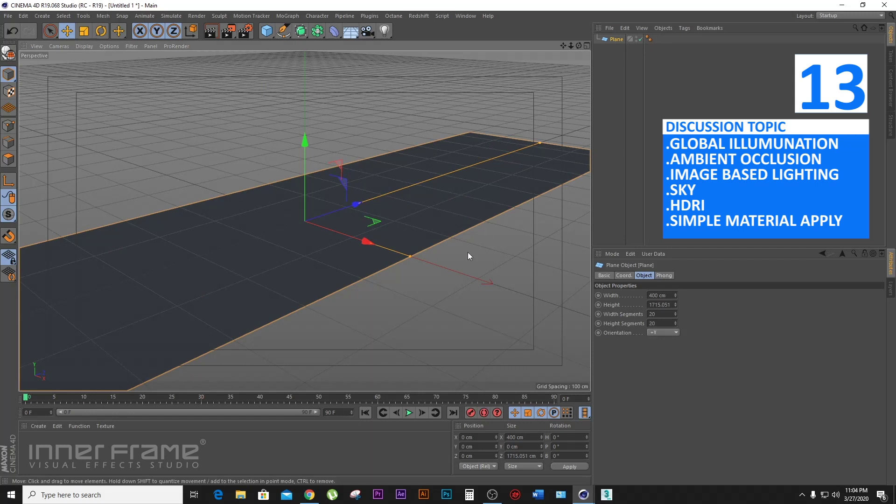
left_click_drag(411, 256, 589, 312)
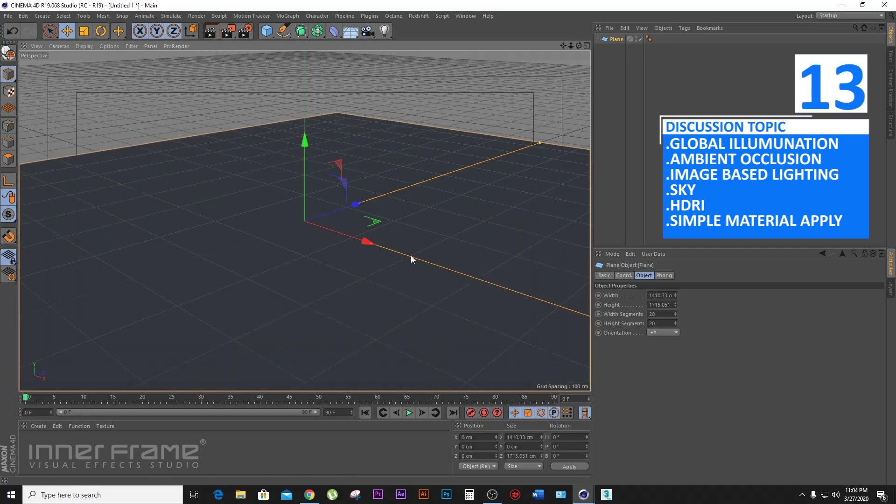
Add a cube, thin it to about 16 cm along Z, and raise it to about Y 97 cm as a wall.
left_click(265, 32)
left_click(356, 48)
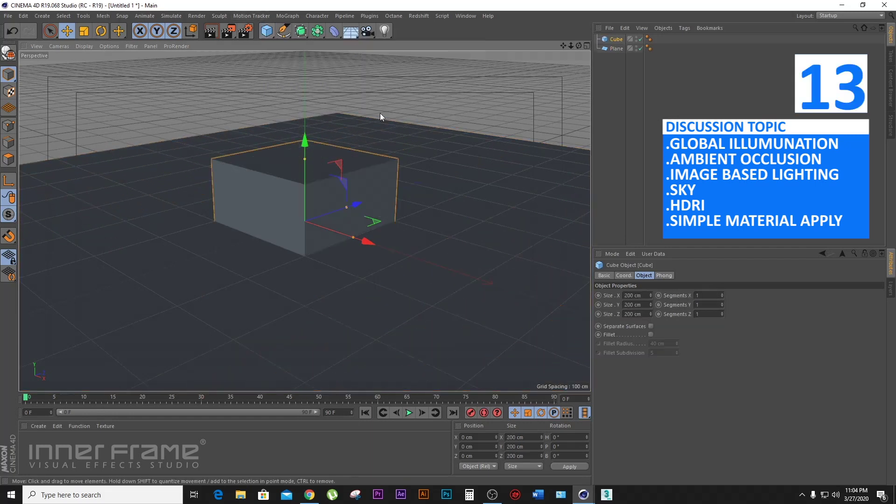
left_click_drag(351, 208, 308, 226)
left_click_drag(310, 138, 310, 76)
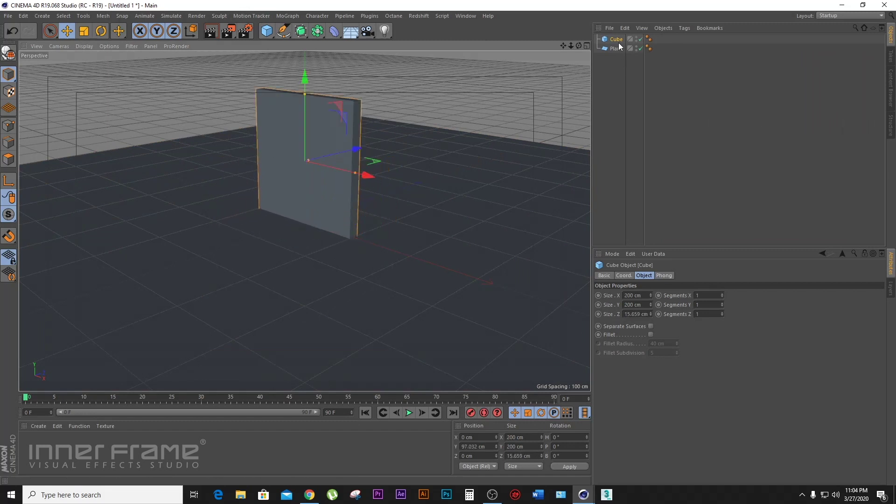
Duplicate the wall and place the copy at about Z 294 cm, with the original at about Z -74 cm.
left_click_drag(615, 46, 614, 48, "ctrl")
left_click_drag(357, 148, 460, 122)
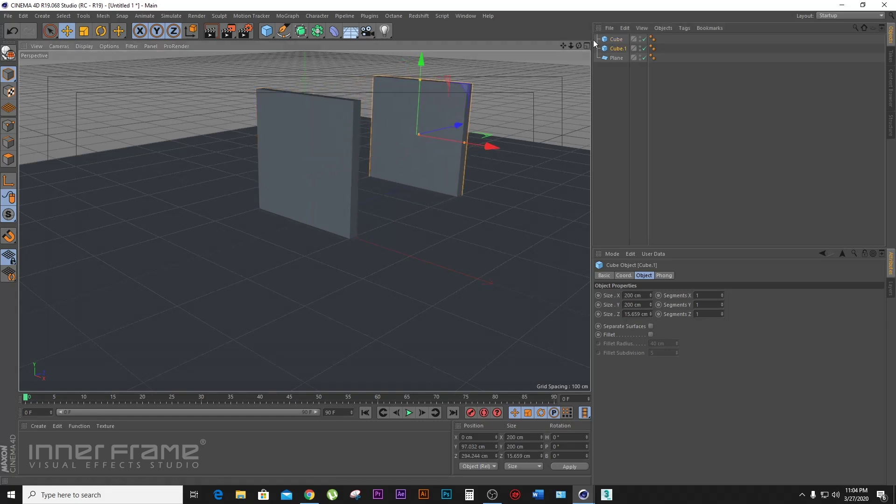
left_click_drag(354, 148, 327, 160)
mouse_move(304, 221)
left_mouse_down("alt")
mouse_move(280, 222)
mouse_move(304, 220)
left_mouse_up("alt")
mouse_move(562, 46)
left_mouse_down()
mouse_move(574, 55)
mouse_move(583, 45)
mouse_move(576, 46)
left_mouse_up()
left_click(419, 139)
Duplicate the front wall along Z and place a copy between the two walls at about Z 107 cm.
left_click(616, 39)
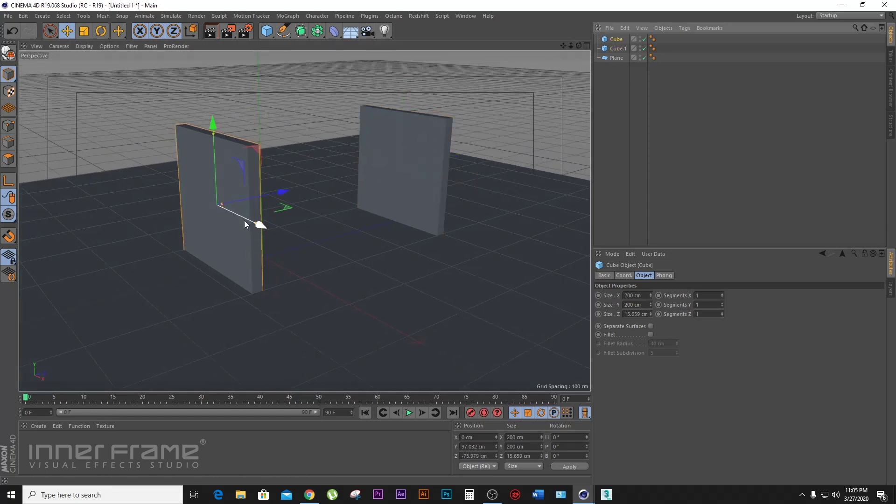
left_click_drag(272, 194, 273, 194, "ctrl")
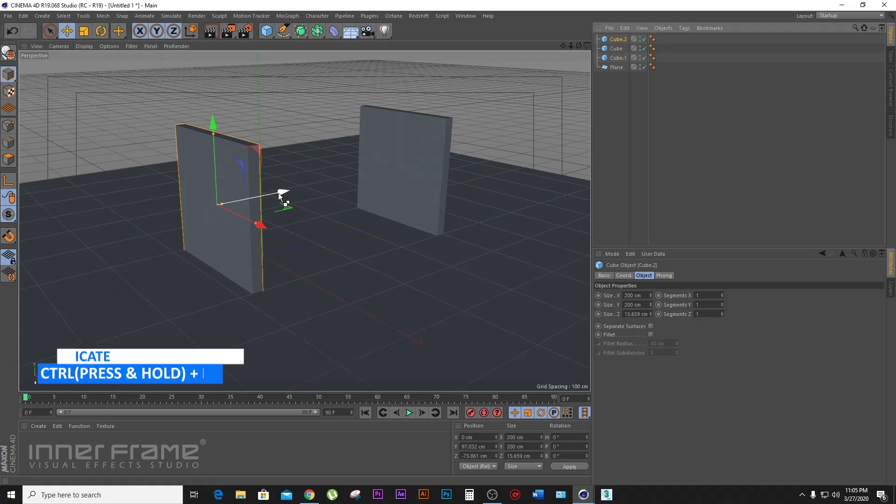
left_click_drag(278, 192, 376, 184, "ctrl")
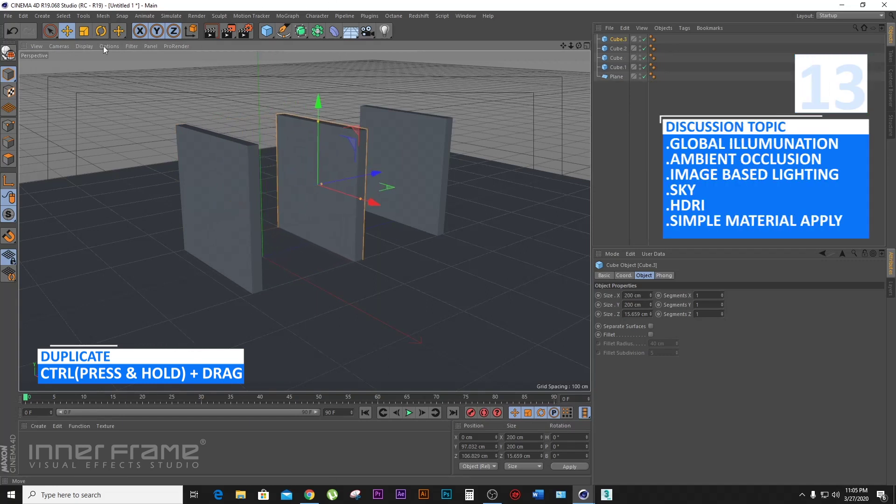
Rotate the middle wall about the vertical axis and set its heading to exactly 90°.
key("r")
left_click_drag(312, 199, 354, 191)
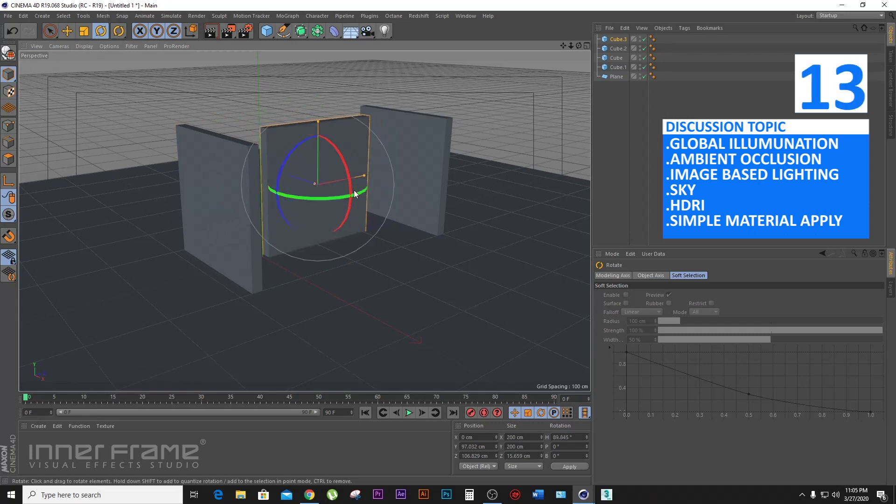
left_click(617, 40)
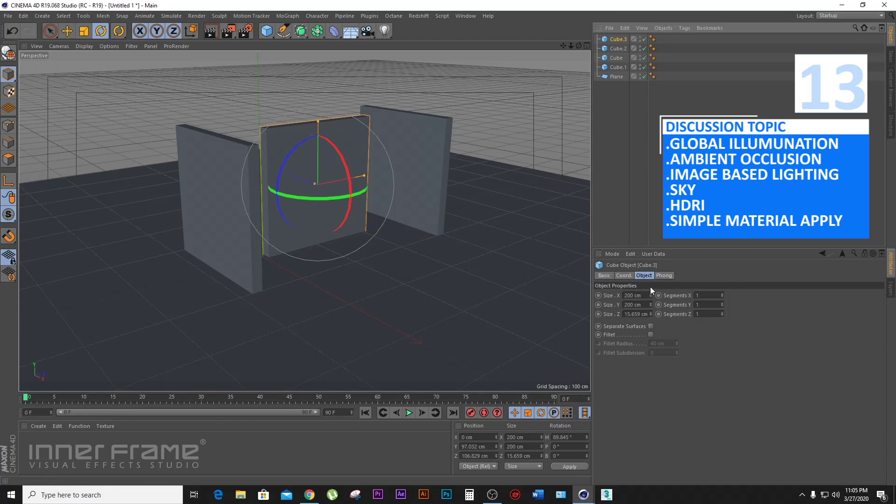
left_click(625, 276)
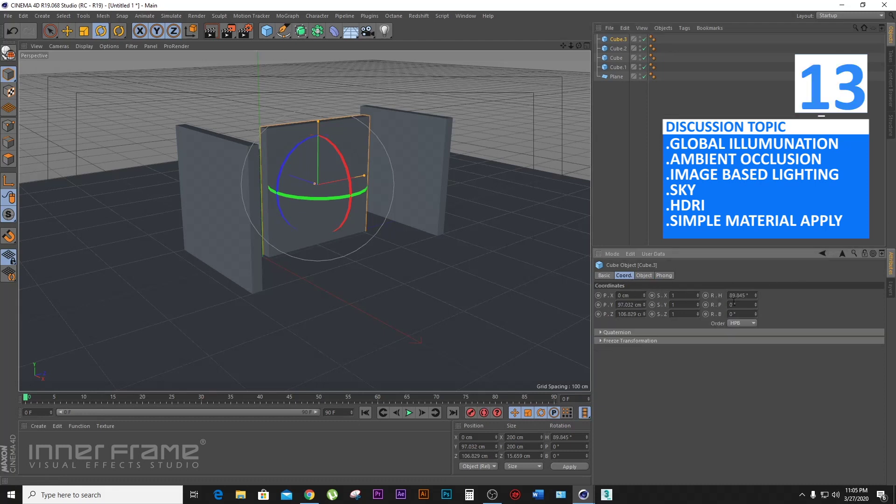
type("90")
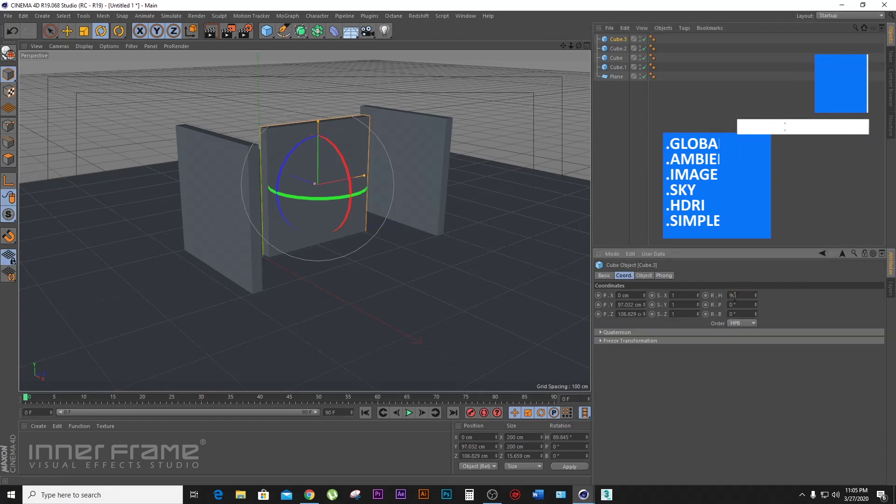
Move the rotated wall to about X -98 cm and lengthen it to about 281 cm to meet the front wall.
left_click_drag(578, 45, 602, 112)
left_click_drag(304, 221, 215, 112, "alt")
key("e")
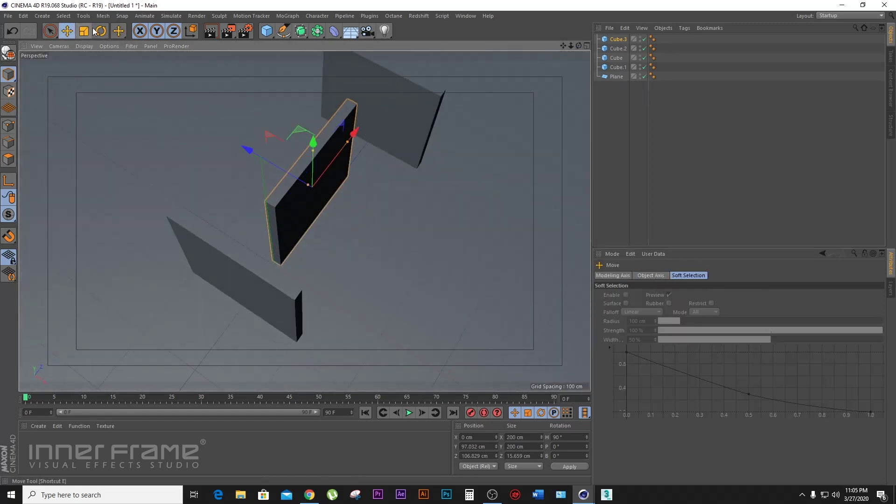
left_click_drag(251, 144, 196, 138)
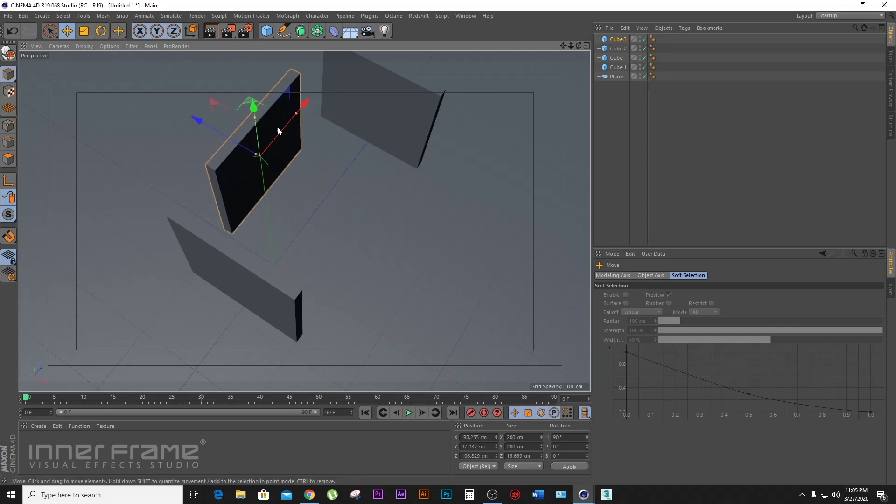
left_click_drag(296, 113, 275, 133)
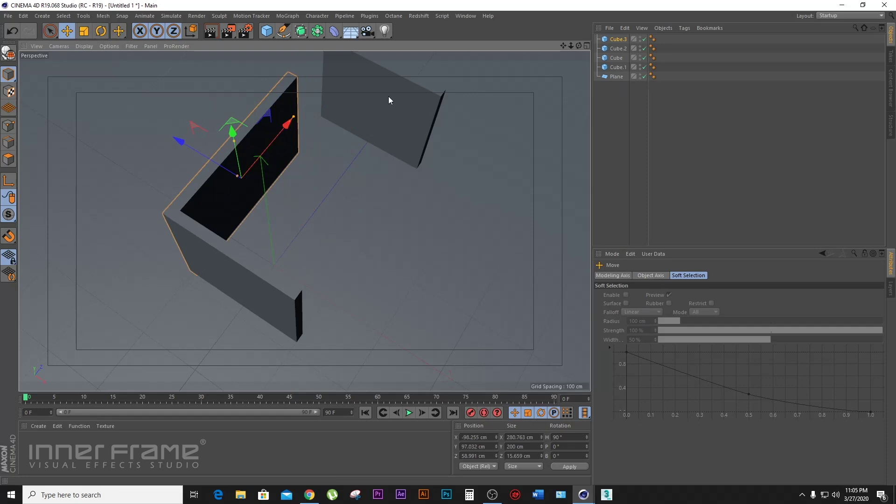
Widen the front wall to about 308 cm along X.
left_click_drag(579, 45, 239, 183)
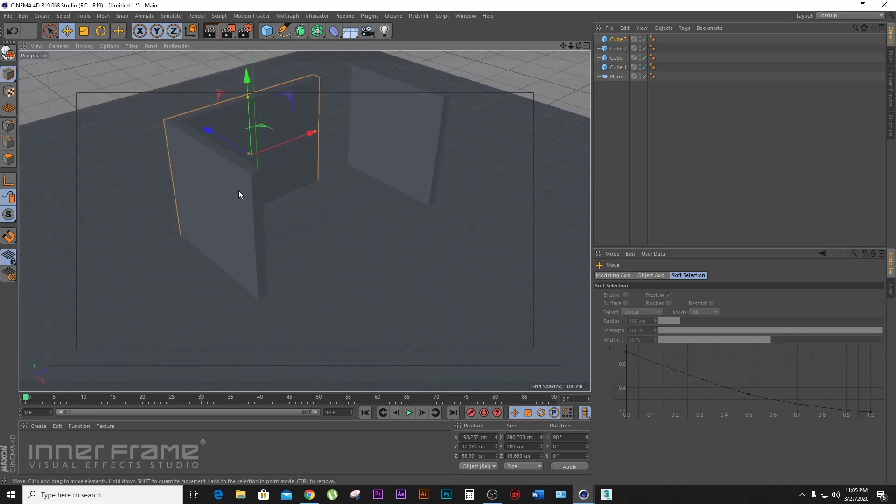
left_click(238, 194)
mouse_move(264, 249)
left_mouse_down()
mouse_move(291, 271)
mouse_move(275, 256)
left_mouse_up()
Replace the short back wall with a duplicate of the widened front wall at about Z 292 cm.
left_click(412, 137)
key("Delete")
left_click(243, 243)
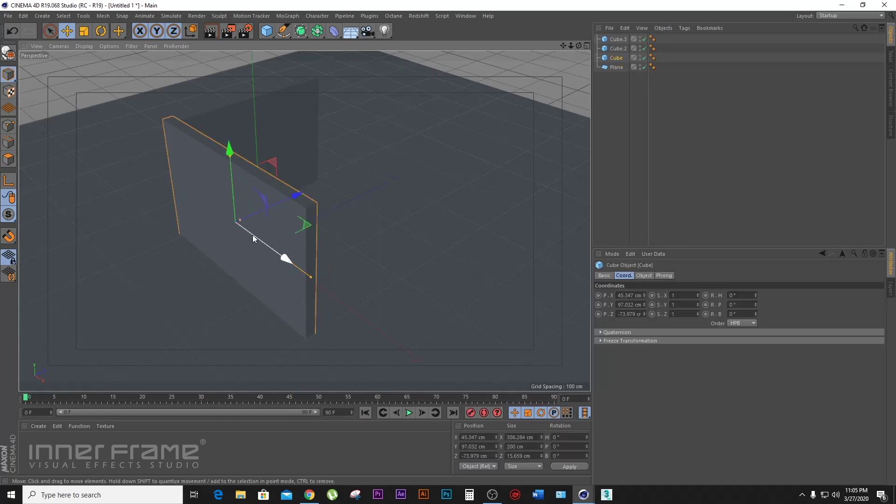
left_click_drag(293, 192, 462, 134, "ctrl")
Duplicate the side wall to the opposite side at about X 203 cm and adjust its length and position along Z.
left_click(295, 111)
left_click_drag(214, 131, 345, 200, "ctrl")
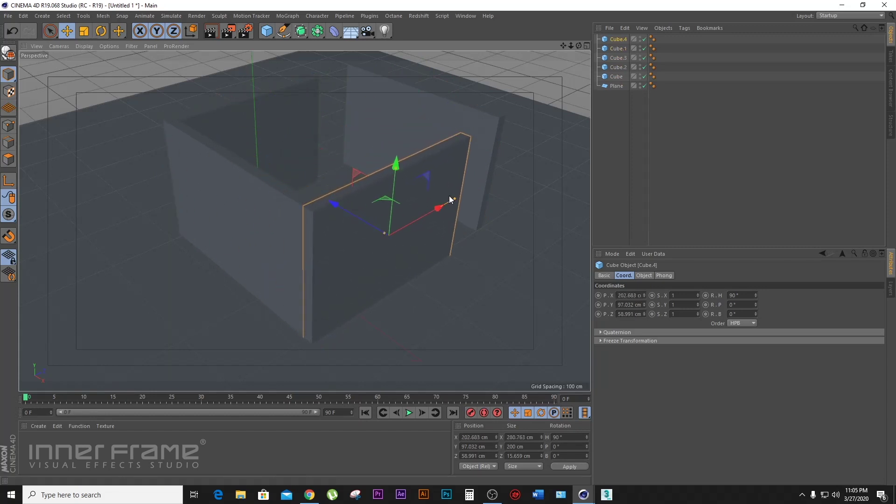
left_click_drag(455, 200, 471, 195)
left_click_drag(424, 214, 446, 205)
Add a cube as the roof, sized about 427 × 44 × 529 cm, centred over the walls at about Y 211 cm and Z 126 cm.
left_click_drag(571, 46, 574, 42)
left_click(267, 34)
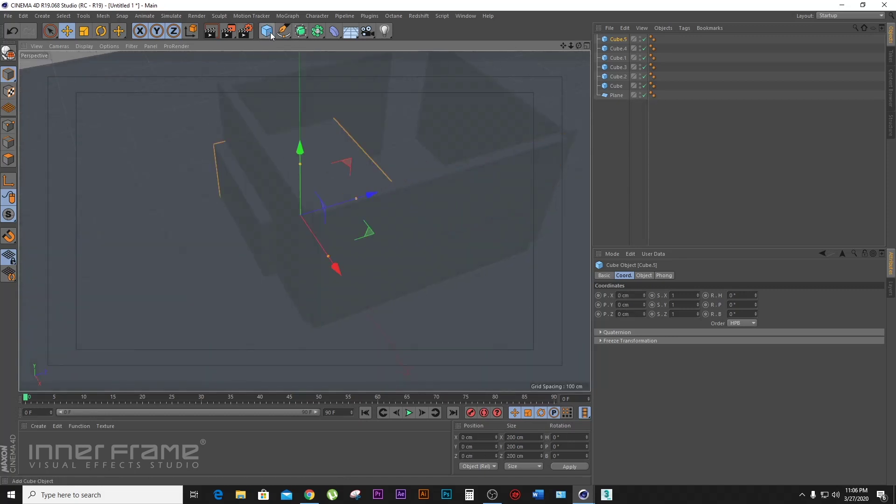
left_click_drag(301, 165, 314, 65)
left_click_drag(362, 95, 427, 80)
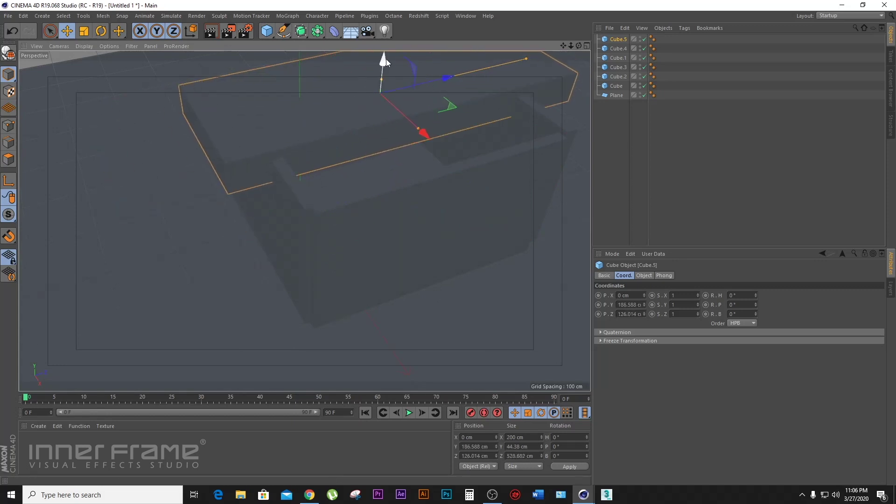
left_click_drag(386, 60, 387, 86)
left_click_drag(422, 113, 460, 133)
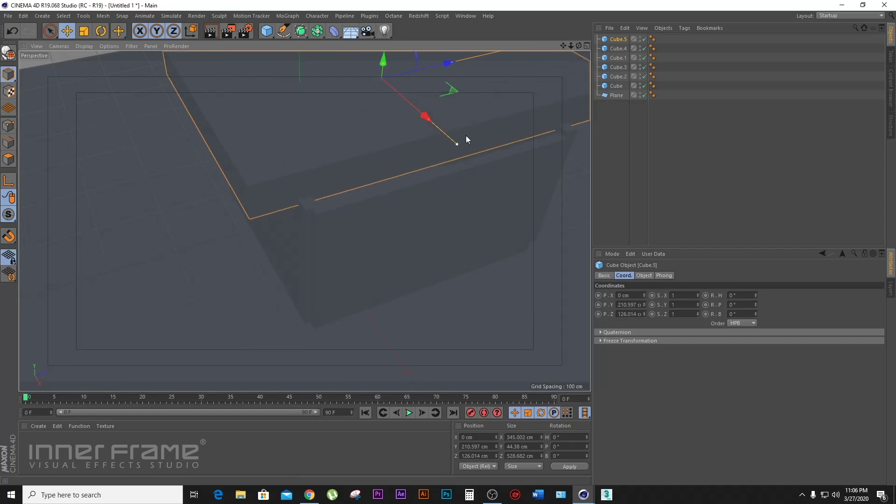
left_click_drag(578, 45, 569, 74)
left_click_drag(304, 221, 304, 220, "alt")
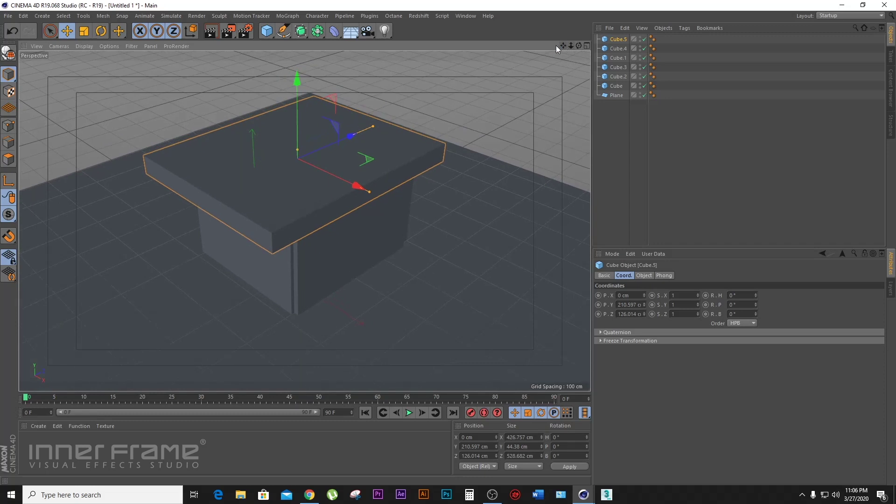
Add a camera, look through it, and position it inside the room facing down toward the far corner.
left_click(367, 32)
left_click(645, 39)
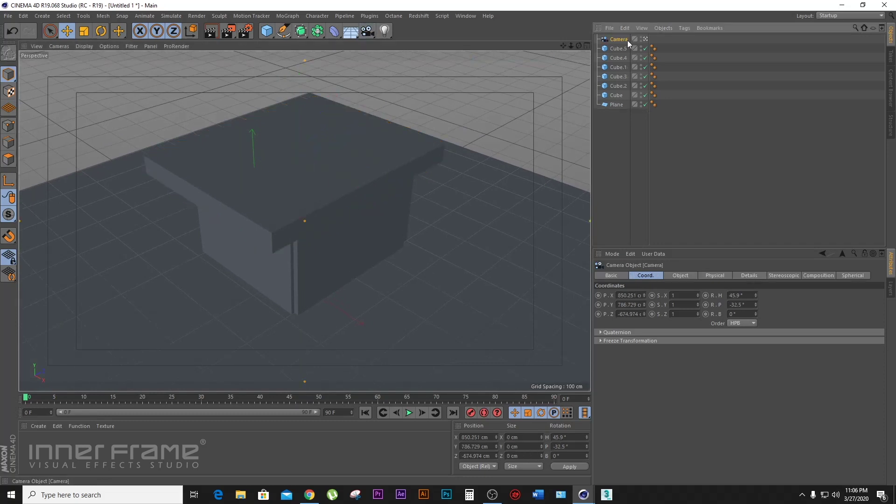
mouse_move(573, 46)
left_mouse_down()
mouse_move(555, 58)
mouse_move(577, 48)
left_mouse_up()
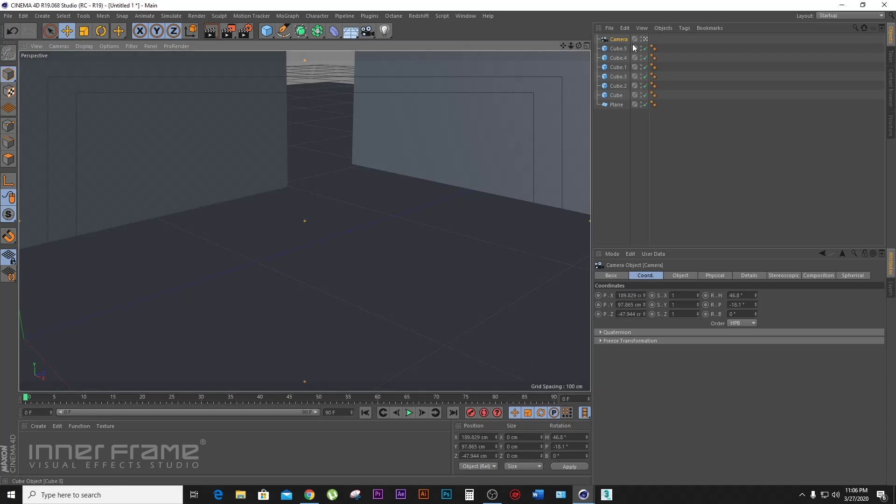
left_click(645, 39)
left_click_drag(578, 45, 573, 63)
left_click(644, 39)
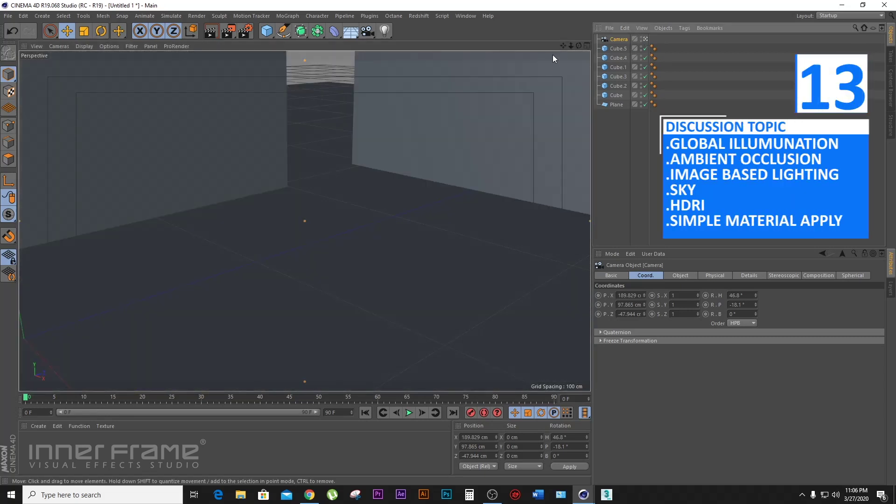
mouse_move(578, 46)
left_mouse_down()
mouse_move(573, 62)
mouse_move(578, 45)
left_mouse_up()
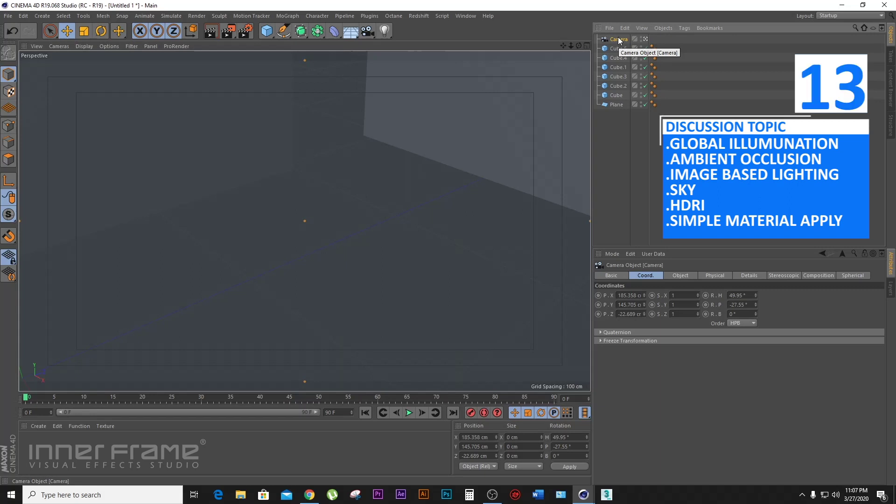
Set the camera's focal length to 20 mm and reframe it at about X 136, Y 90, Z -42 cm.
left_click(681, 275)
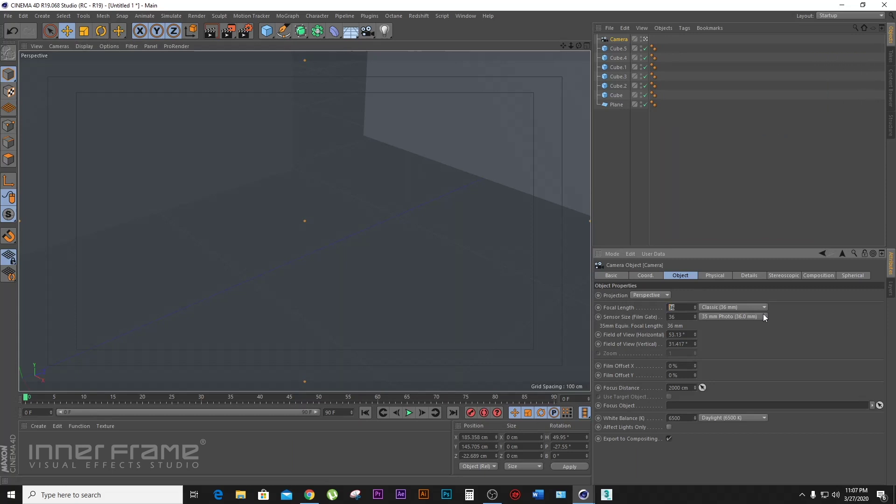
type("20")
key("Return")
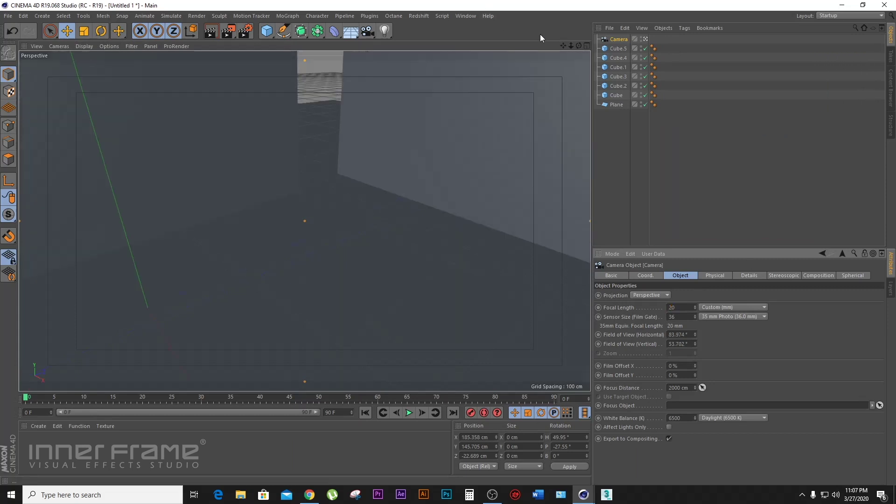
mouse_move(579, 45)
left_mouse_down()
mouse_move(562, 63)
mouse_move(570, 61)
mouse_move(551, 62)
mouse_move(578, 40)
mouse_move(570, 47)
left_mouse_up()
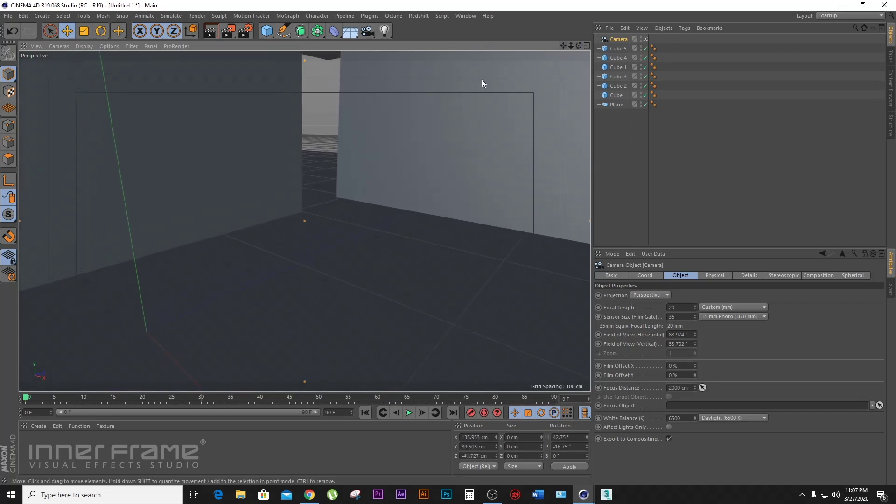
Extend the far wall to about 695 cm in X to close the corner gap, and test-render the camera view.
left_click(409, 120)
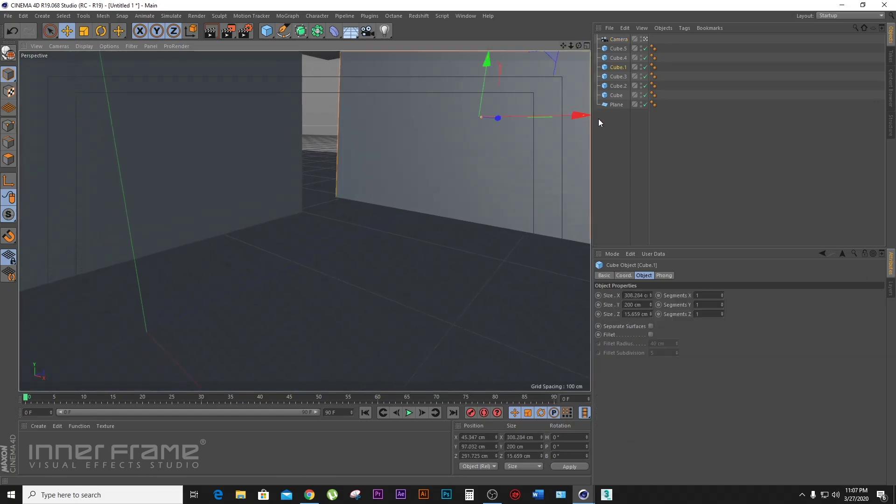
left_click(645, 39)
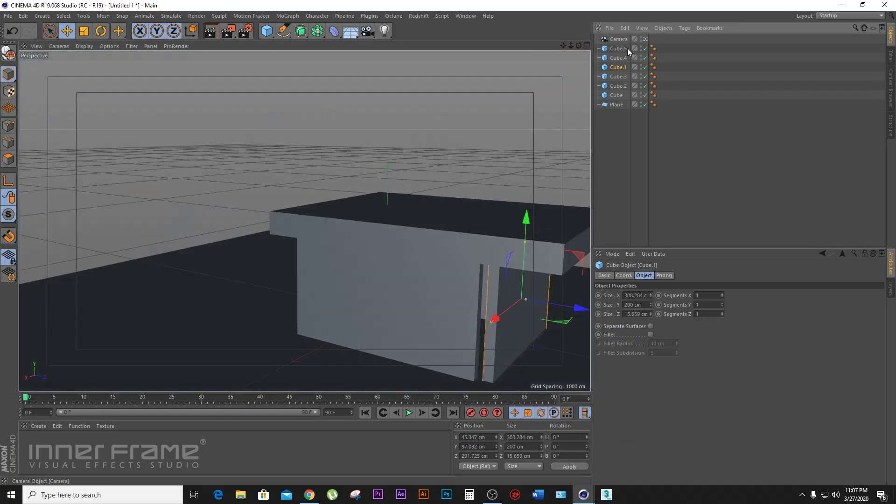
left_click_drag(564, 44, 579, 43)
left_click_drag(305, 220, 321, 236, "alt")
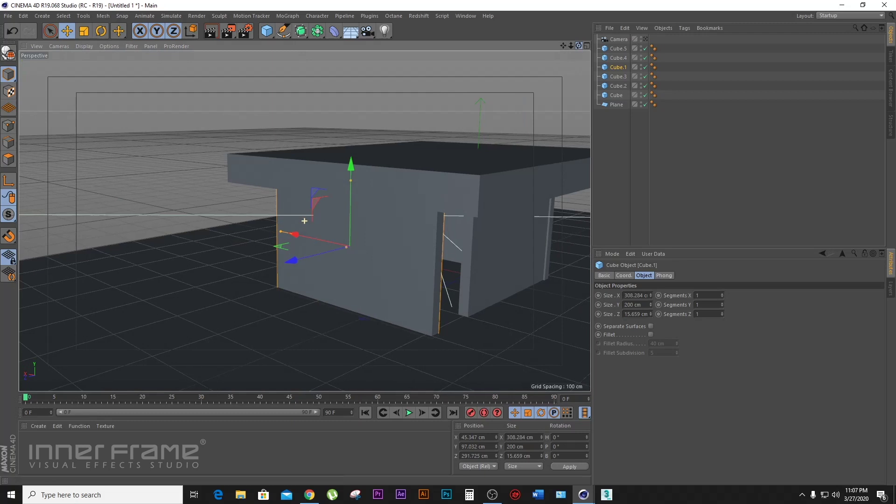
left_click_drag(253, 211, 218, 188)
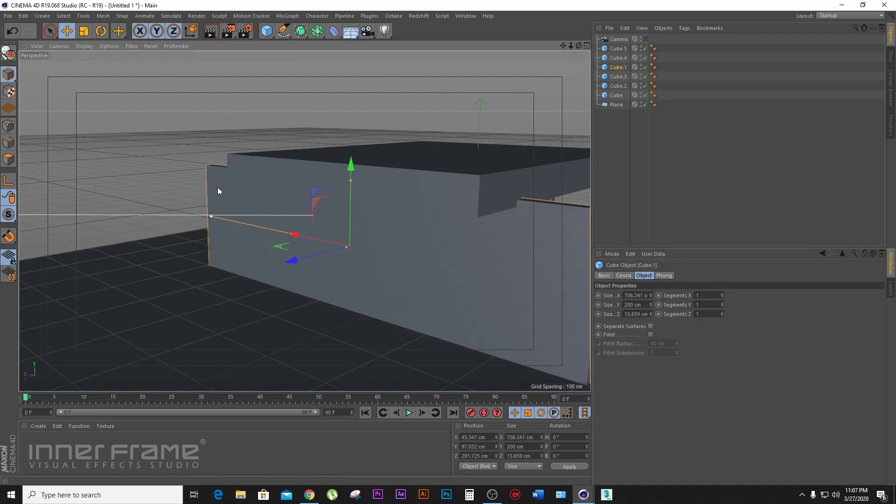
left_click(645, 38)
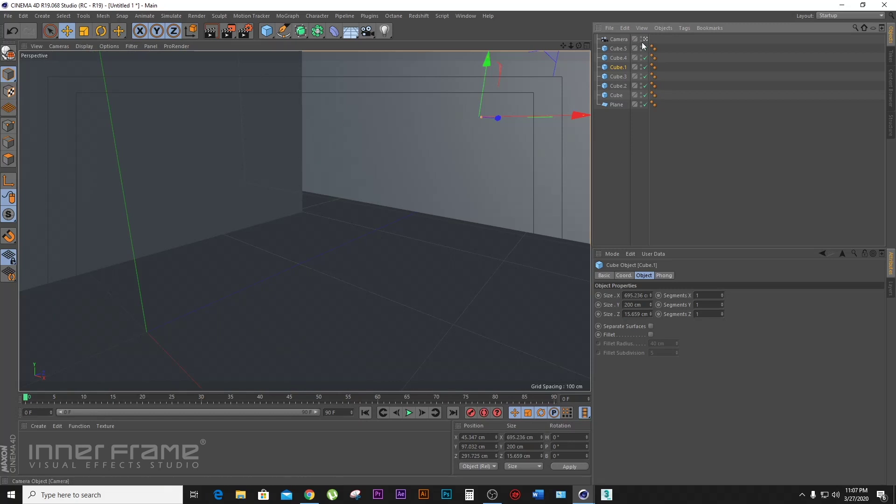
left_click(210, 33)
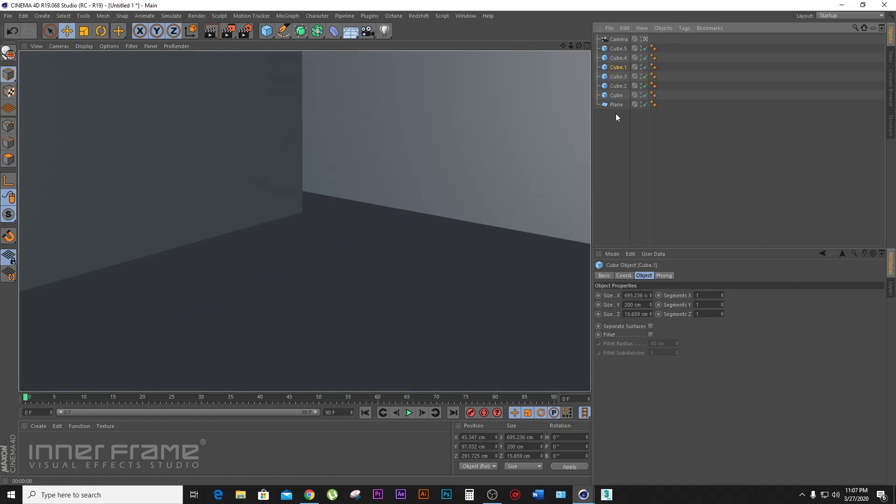
left_click(634, 164)
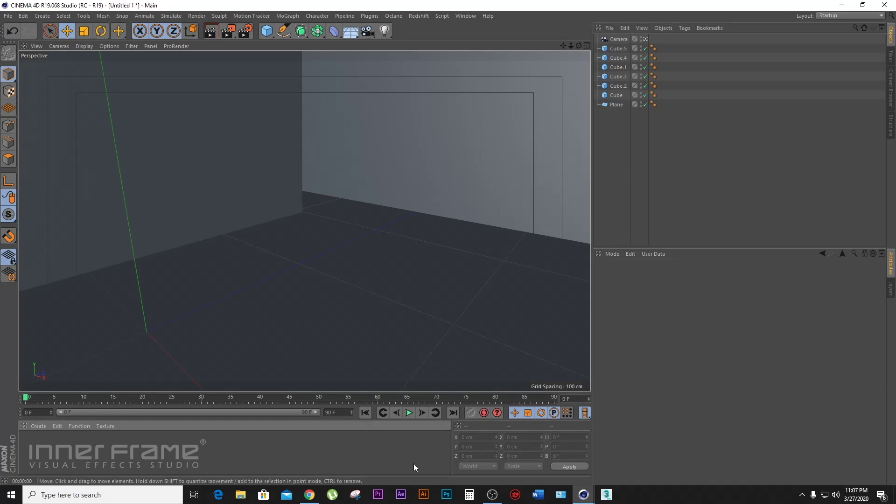
Make the modelling window smaller, switch to File Explorer and select the concrete image in the TEX folder of BASIC TUTORIALS.
left_click(862, 4)
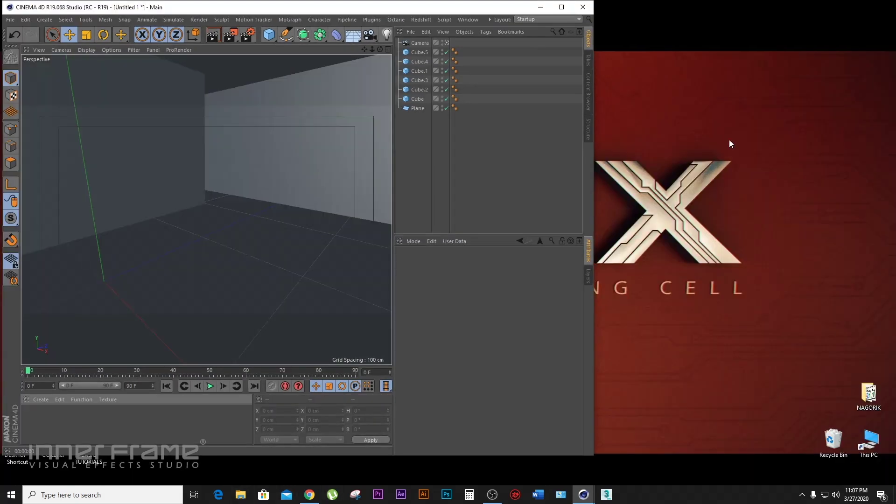
left_click_drag(212, 3, 525, 10)
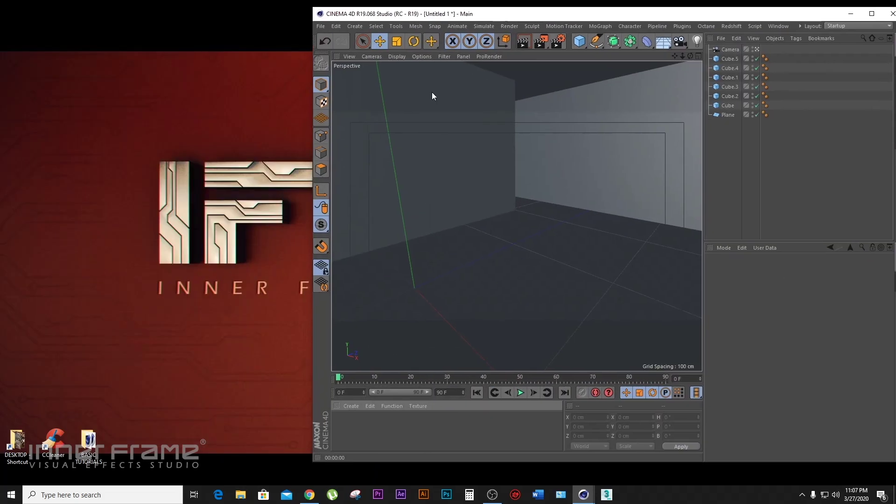
double_click(89, 445)
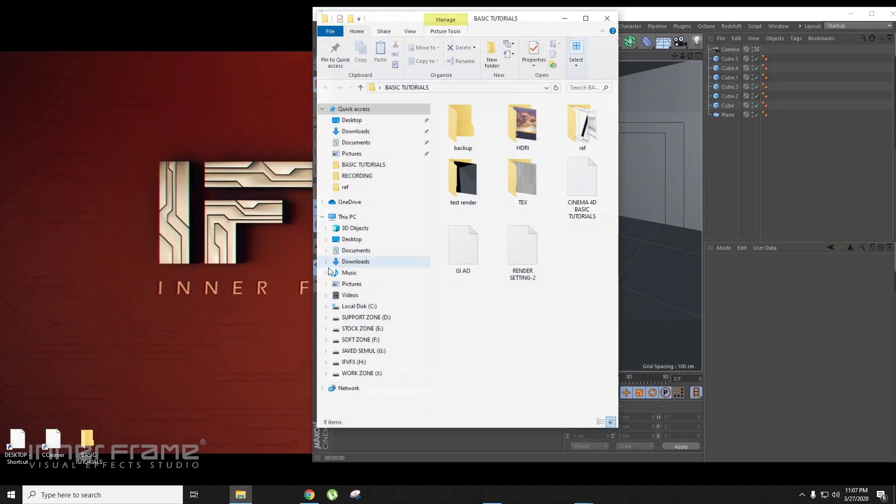
left_click_drag(534, 23, 262, 1)
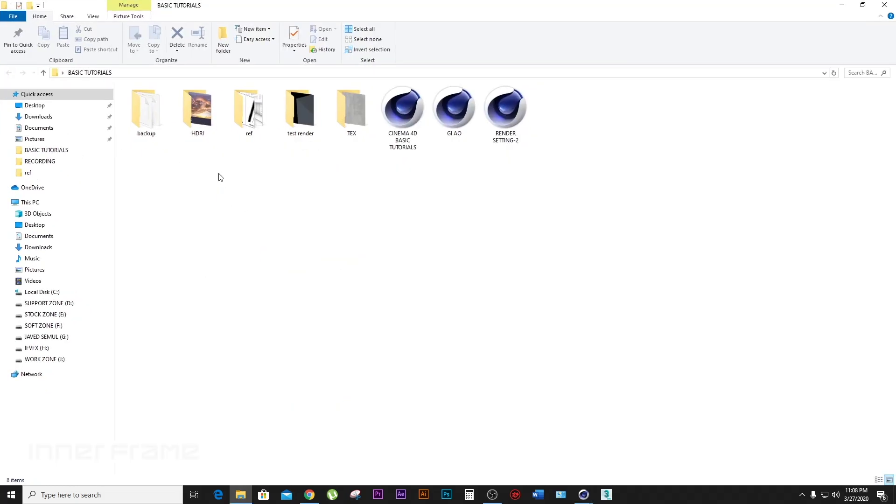
double_click(356, 117)
left_click(150, 112)
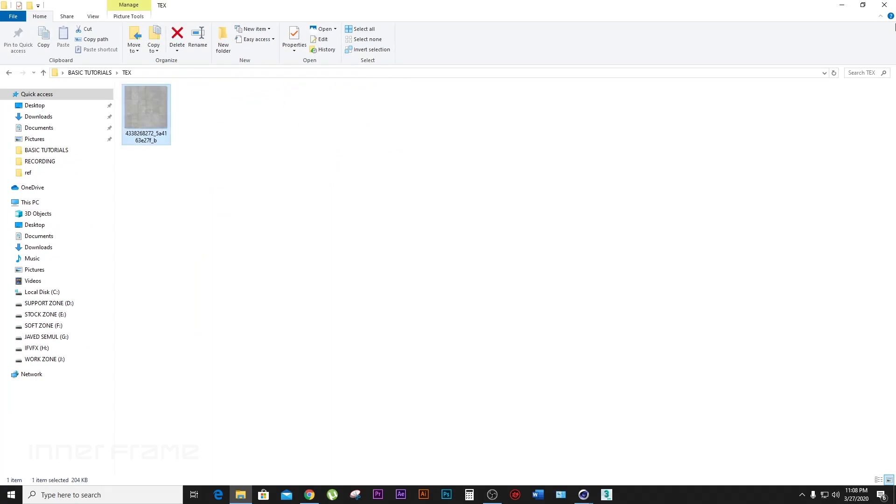
Create a material from the concrete texture image, declining to copy the image to the project location.
left_click(862, 5)
left_click_drag(541, 18, 173, 32)
left_click_drag(91, 139, 464, 414)
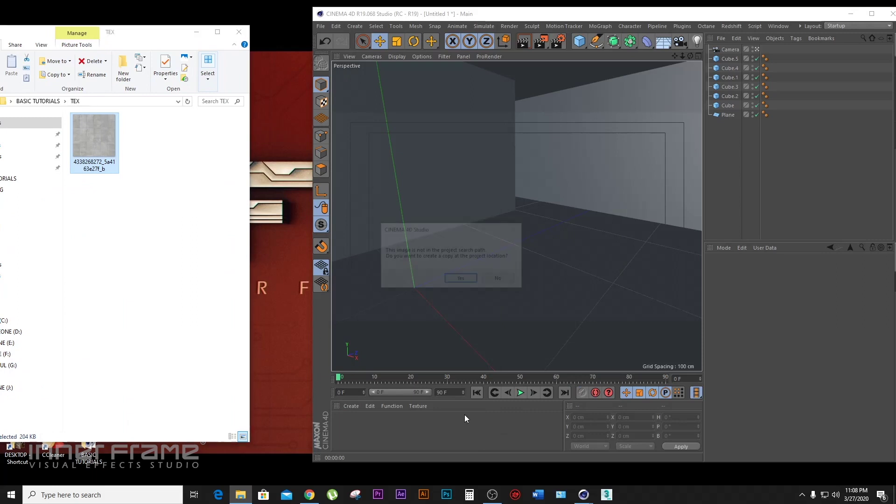
left_click(500, 279)
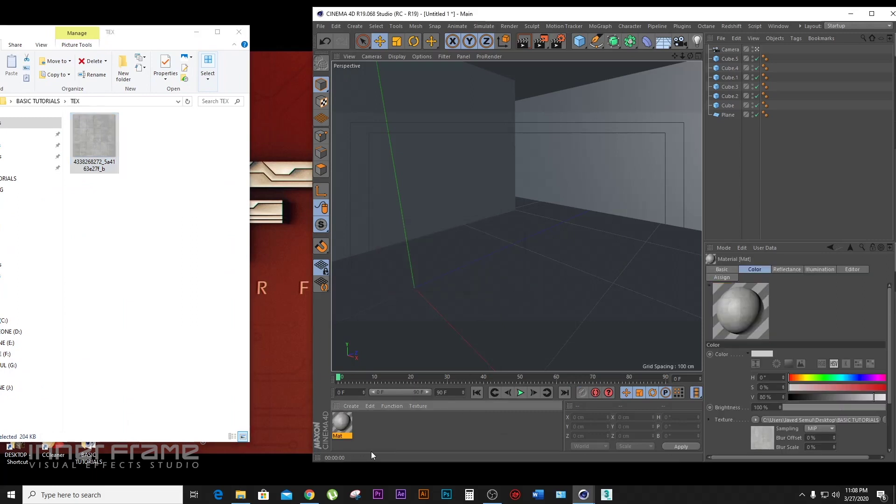
Apply the concrete material to the far wall, Cube.1.
left_click_drag(343, 423, 731, 108)
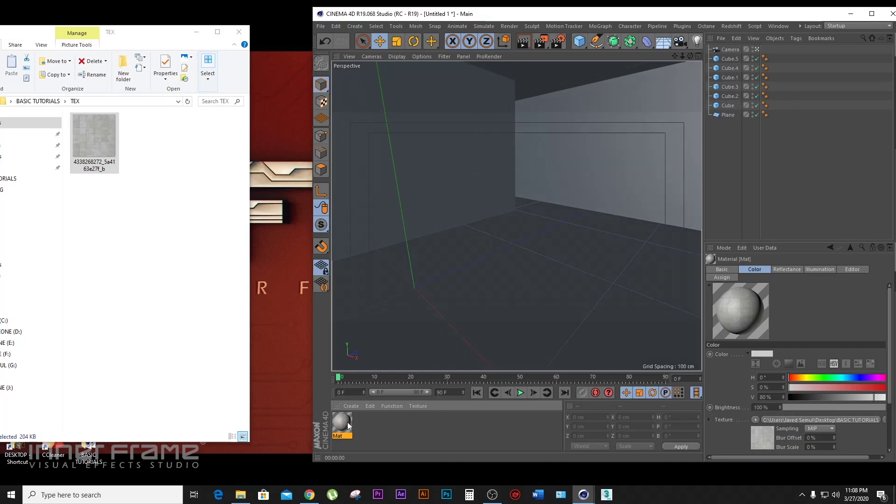
left_click(617, 166)
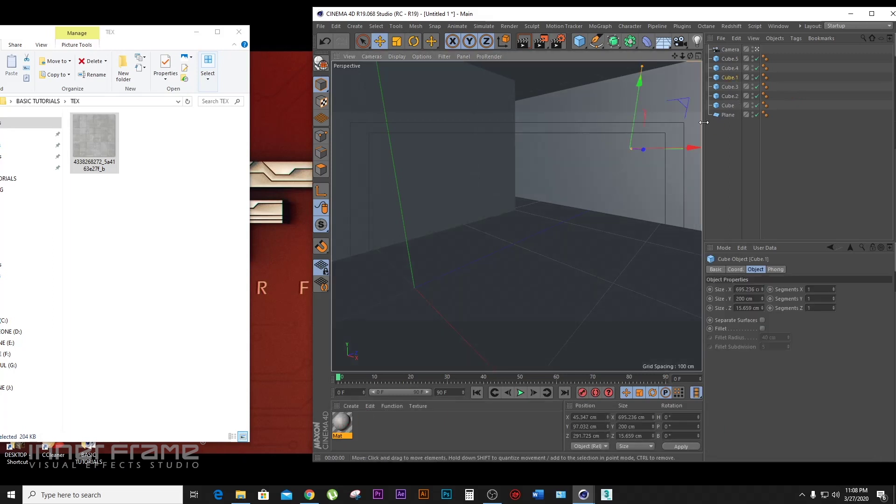
left_click_drag(350, 424, 736, 78)
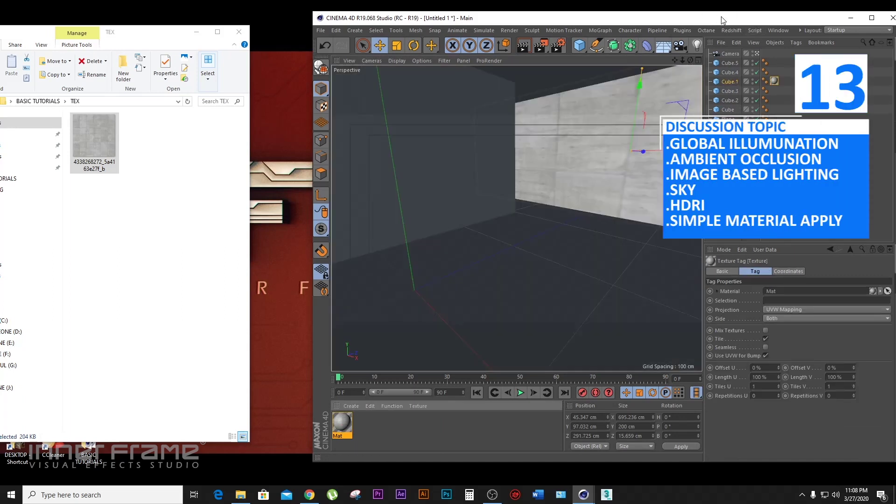
left_click_drag(755, 15, 670, 13)
Set the far wall's texture projection to Cubic and its Length U to 150 %.
left_click(690, 75)
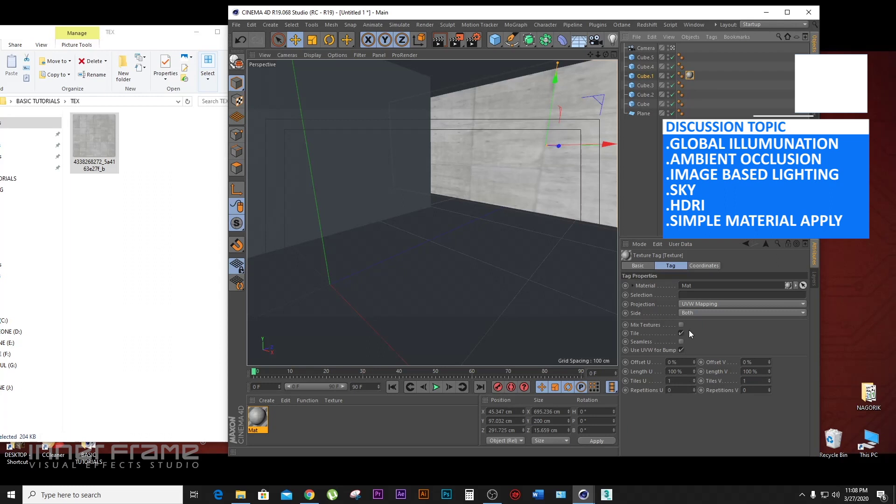
left_click(695, 304)
left_click(702, 340)
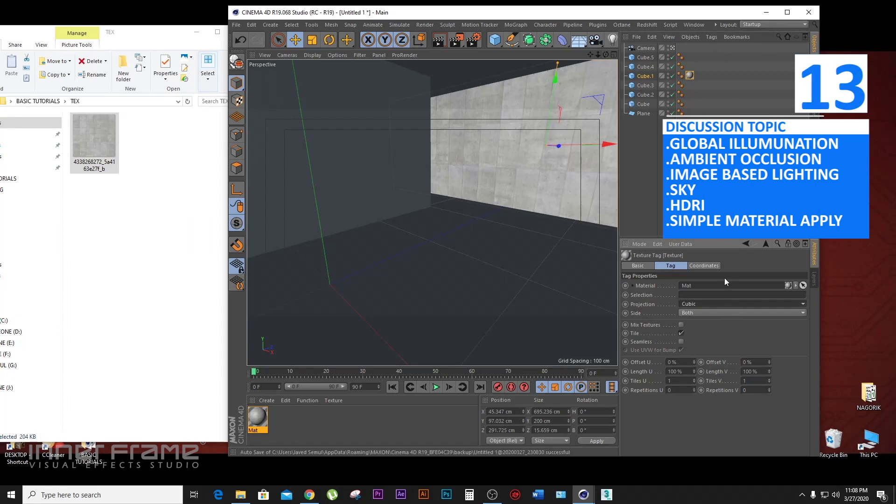
mouse_move(606, 54)
left_mouse_down()
mouse_move(583, 61)
mouse_move(606, 55)
left_mouse_up()
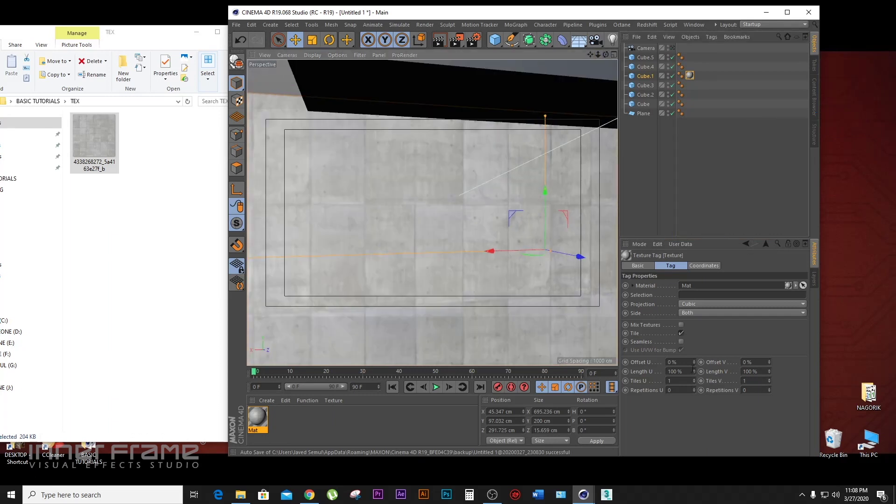
double_click(680, 373)
type("150")
key("Return")
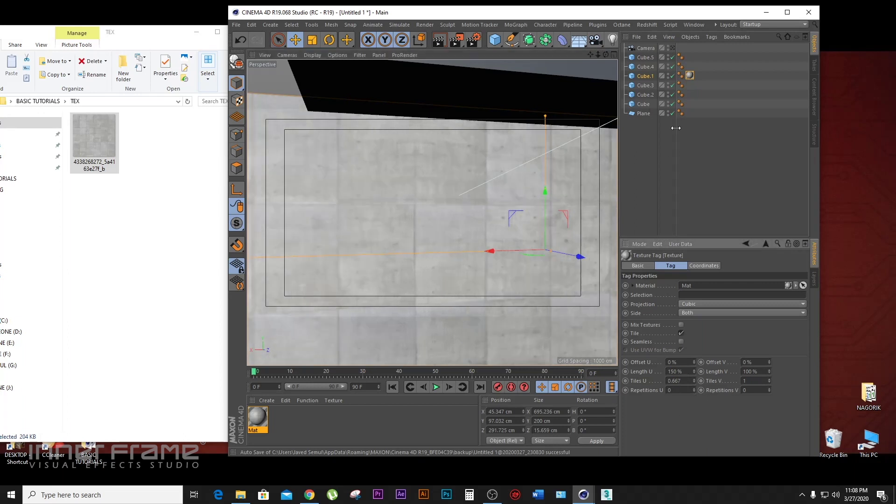
Return to the camera view and copy the wall's texture tag to all the other cubes and the floor plane.
left_click(672, 48)
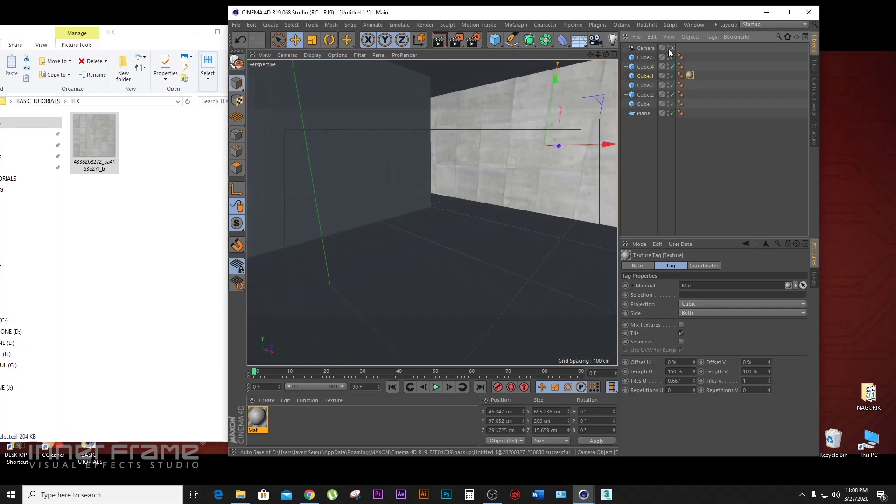
left_click_drag(689, 75, 690, 113)
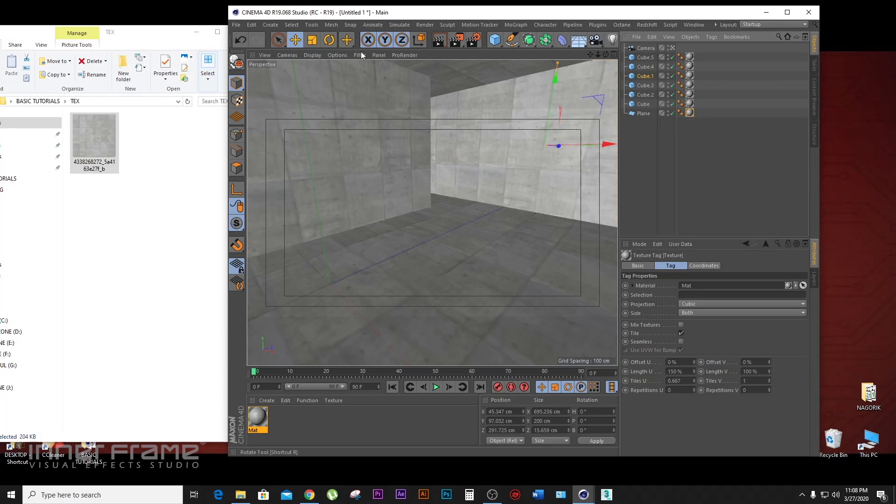
Save the project as GI AO-tut in the BASIC TUTORIALS folder.
key("ctrl+s")
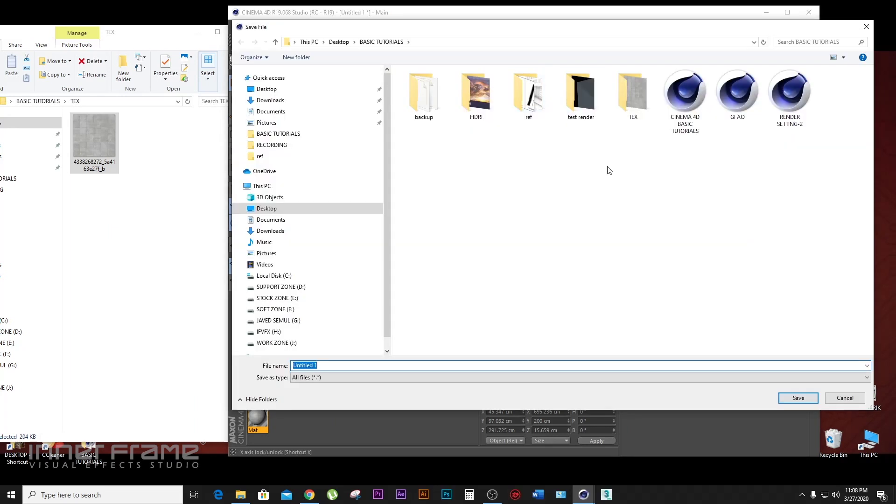
left_click(731, 115)
left_click(345, 366)
left_click(345, 367)
type("-")
left_click(797, 398)
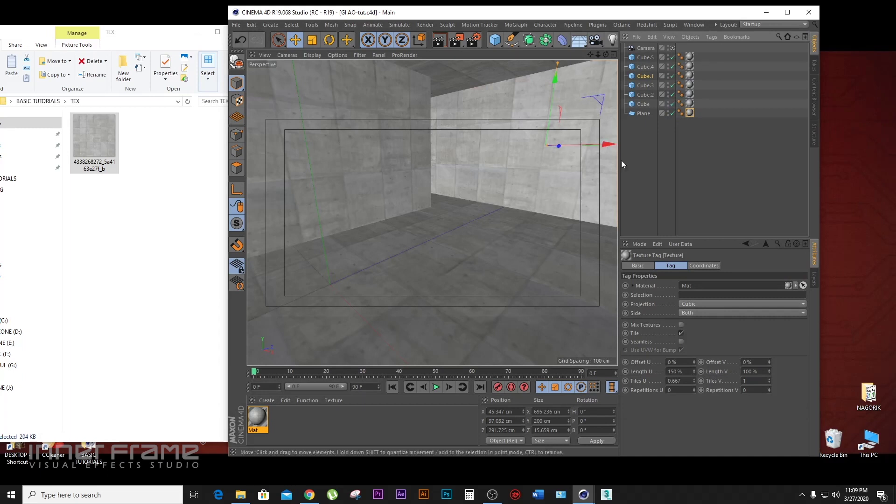
Maximize the modelling window and render the textured room through the camera.
left_click(787, 12)
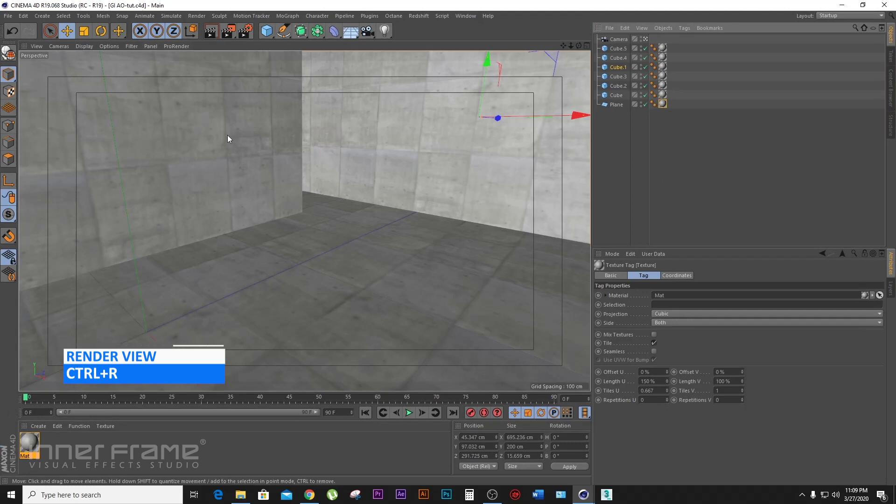
left_click(213, 31)
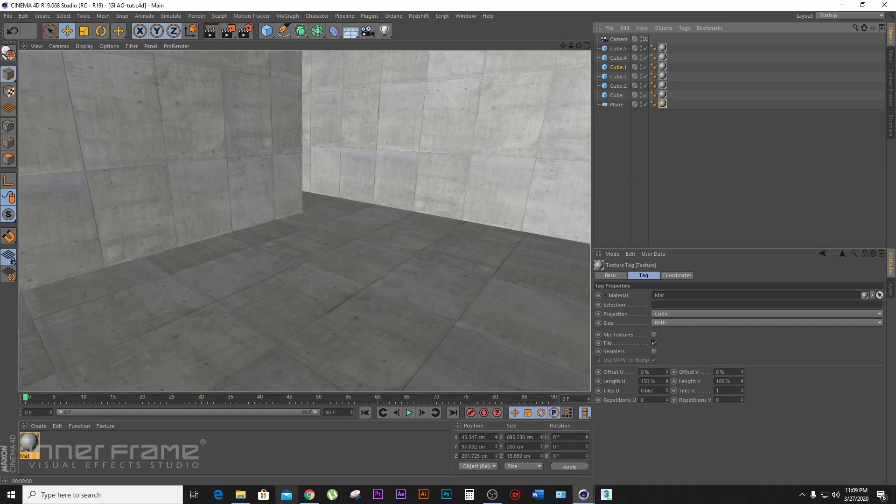
View the ambient occlusion reference image screenshot-ao from the ref folder, and close it and the folder.
left_click(239, 462)
left_click_drag(140, 29, 554, 61)
left_click(513, 203)
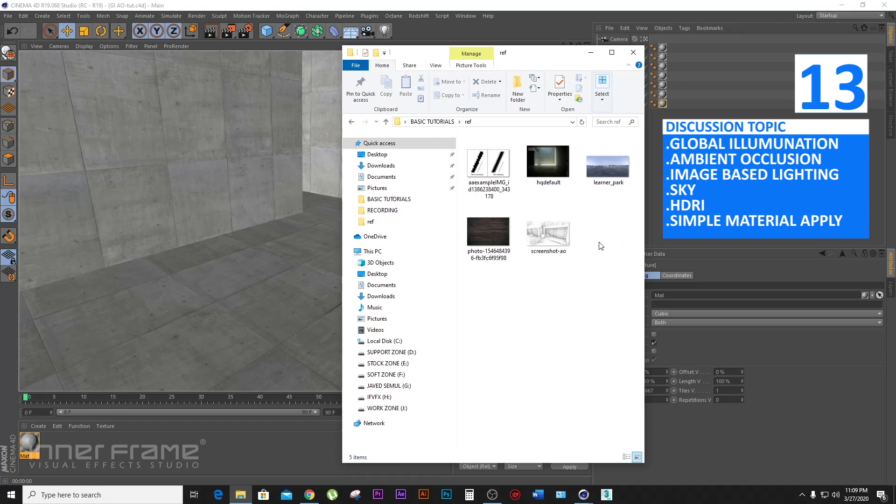
left_click(546, 238)
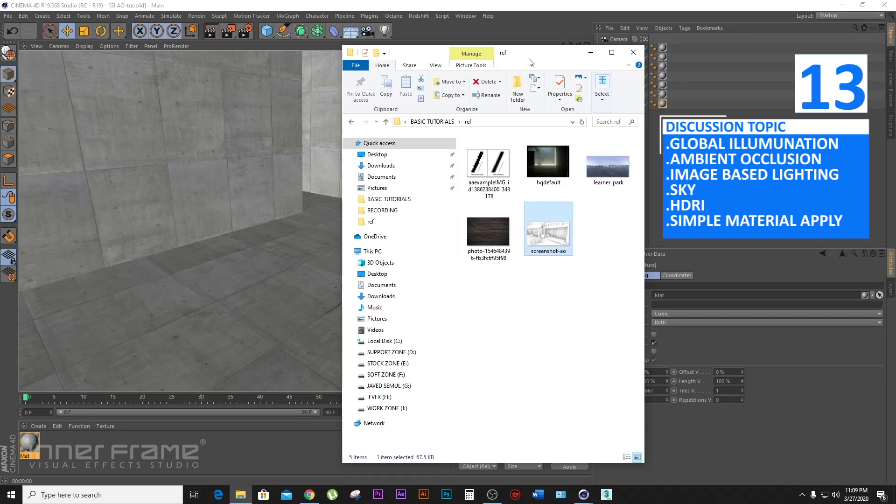
left_click_drag(530, 53, 596, 36)
double_click(609, 215)
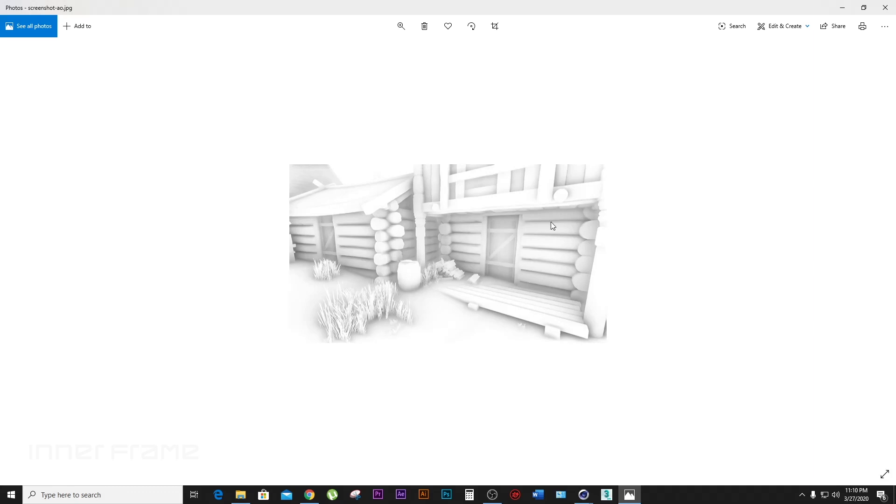
left_click(885, 7)
left_click(650, 29)
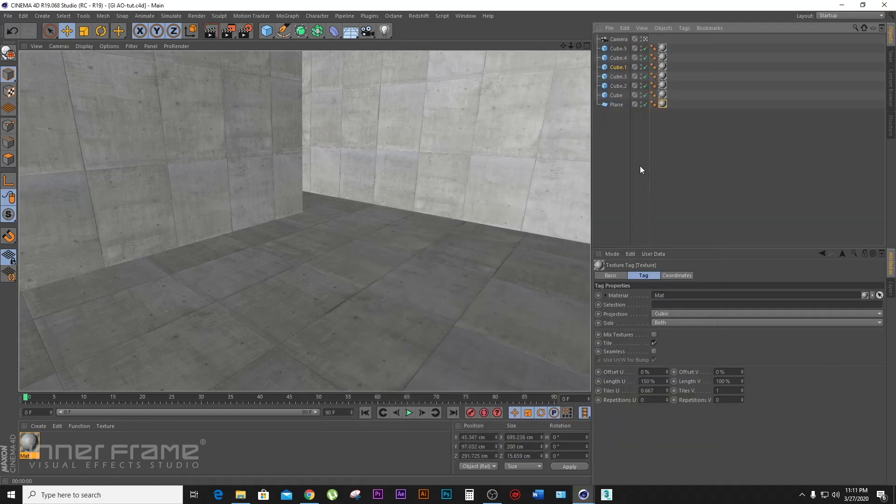
Add the Ambient Occlusion effect in the render settings and move the settings window clear of the viewport.
left_click(651, 166)
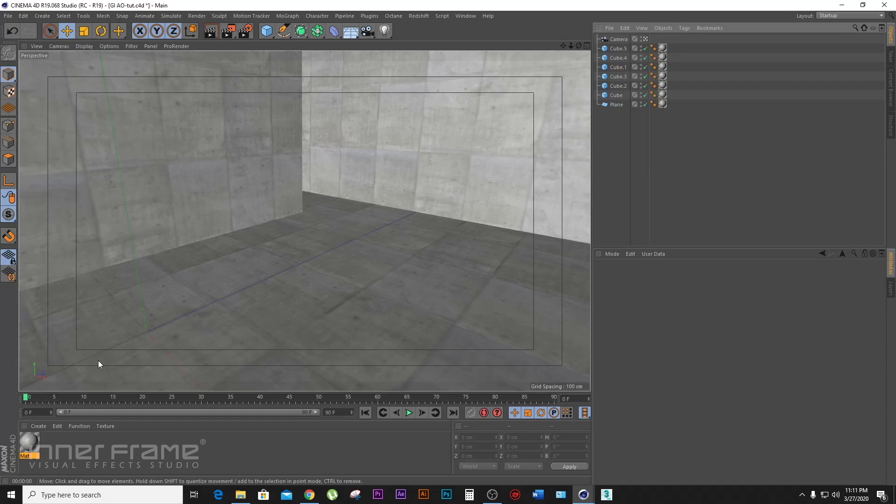
left_click(247, 31)
left_click_drag(505, 58, 451, 29)
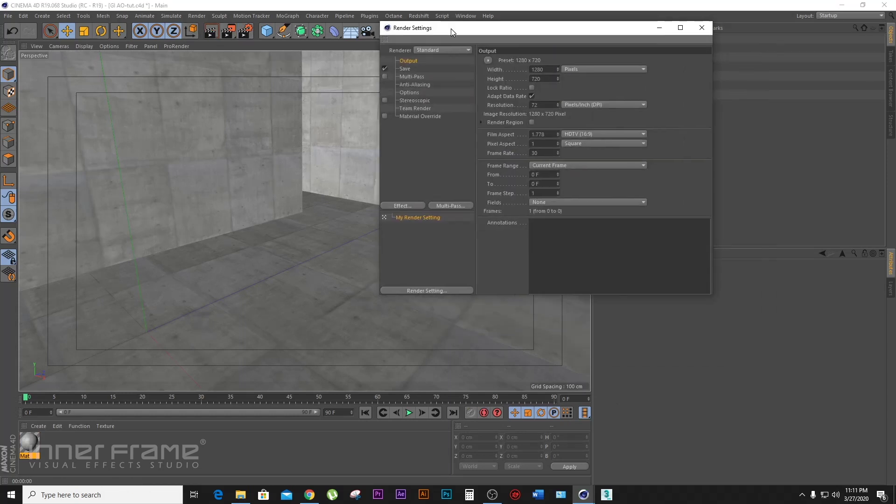
left_click(403, 206)
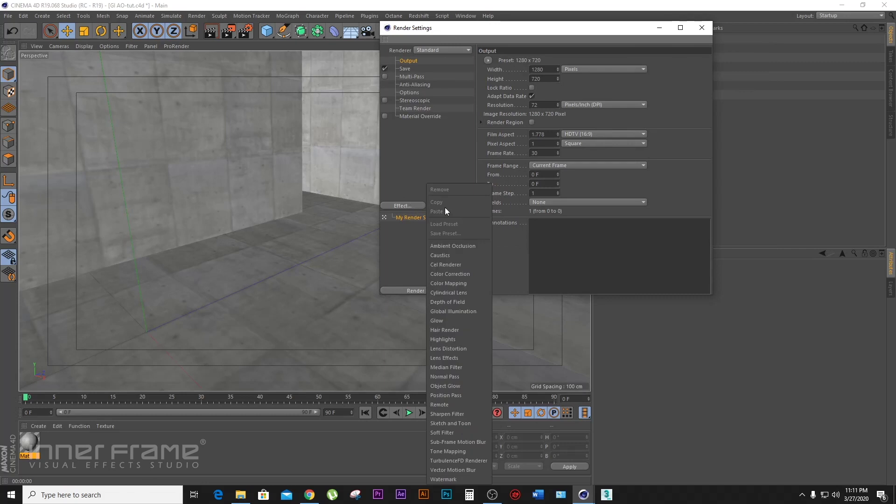
left_click(476, 245)
left_click_drag(443, 27, 699, 60)
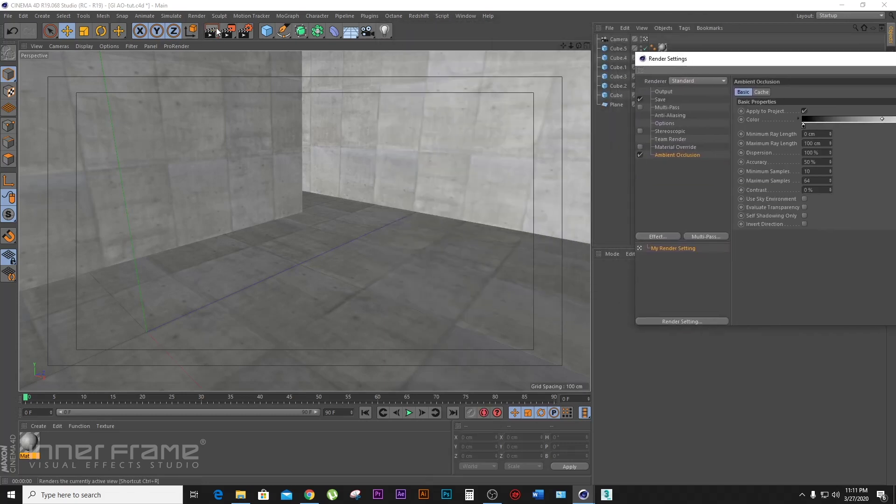
Render the room in the viewport with ambient occlusion, disable the Ambient Occlusion effect, and close the render settings.
left_click(273, 86)
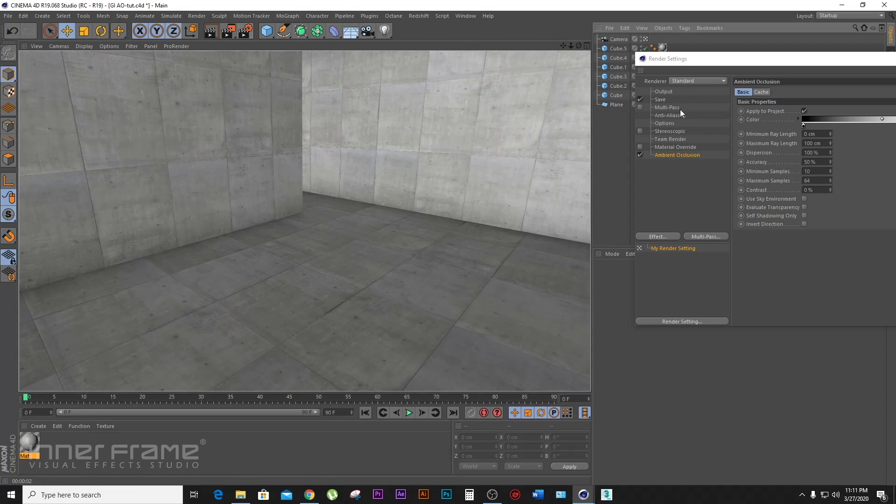
left_click(639, 154)
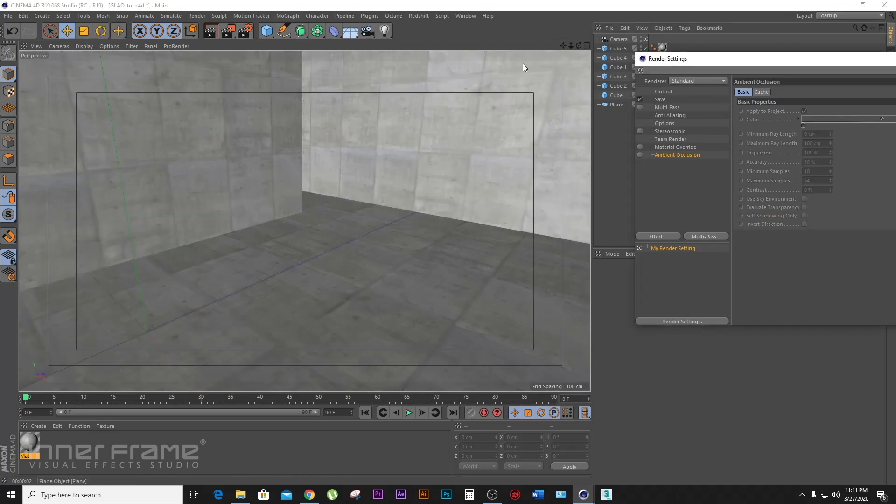
left_click(245, 32)
left_click_drag(767, 63, 551, 65)
left_click(740, 63)
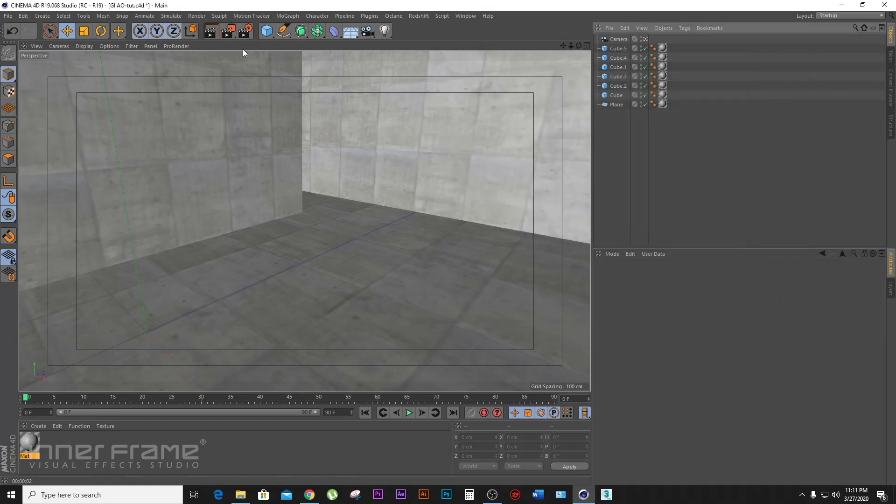
Render the room to the Picture Viewer and inspect the image in a widened viewer window at 87% zoom.
left_click(228, 31)
left_click_drag(424, 97, 623, 46)
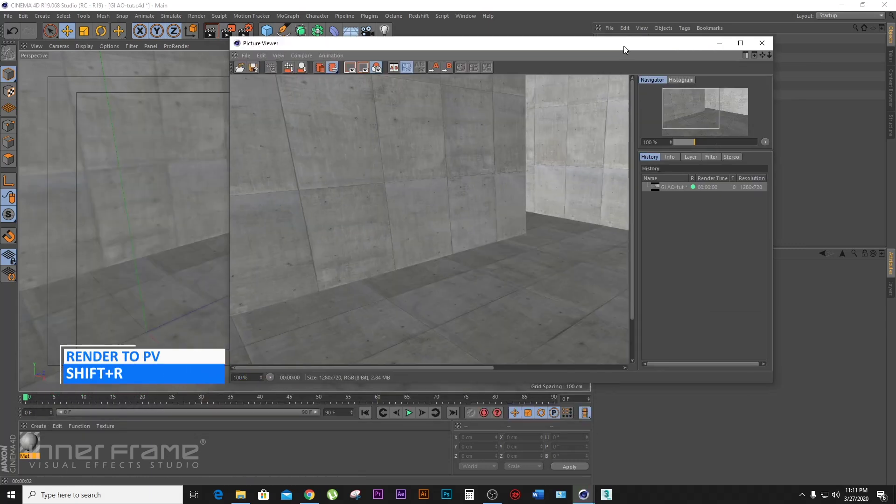
left_click_drag(777, 149, 892, 151)
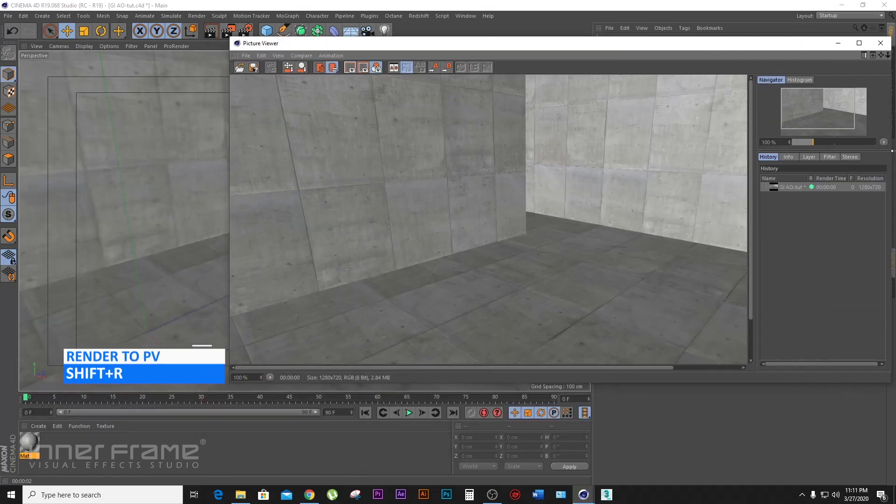
left_click_drag(813, 141, 813, 142)
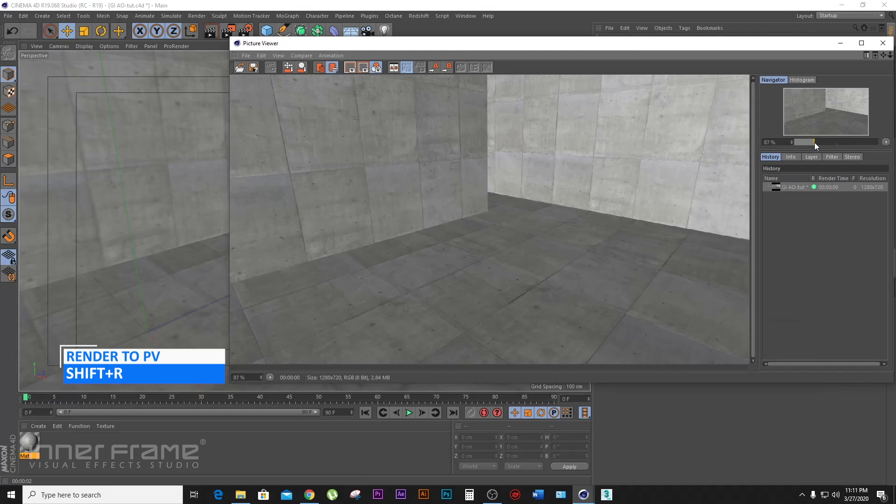
left_click(883, 43)
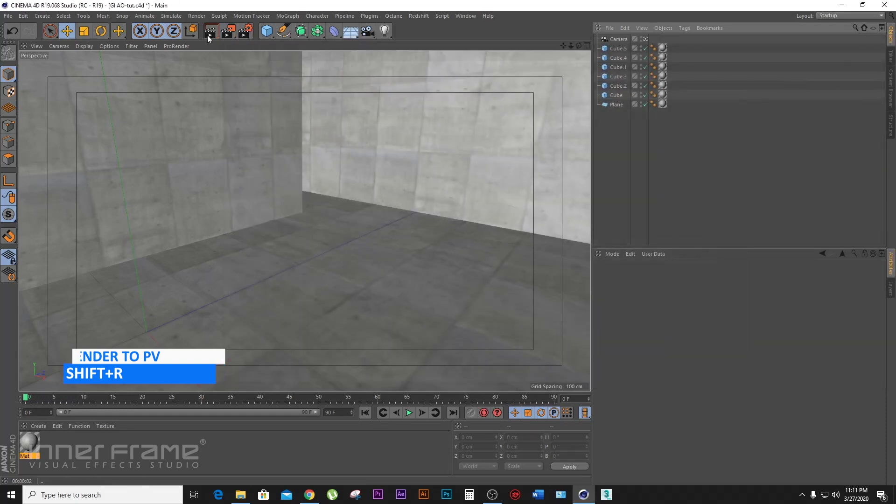
Lock the output aspect ratio and set the render width to 800 pixels.
key("ctrl+b")
left_click(448, 93)
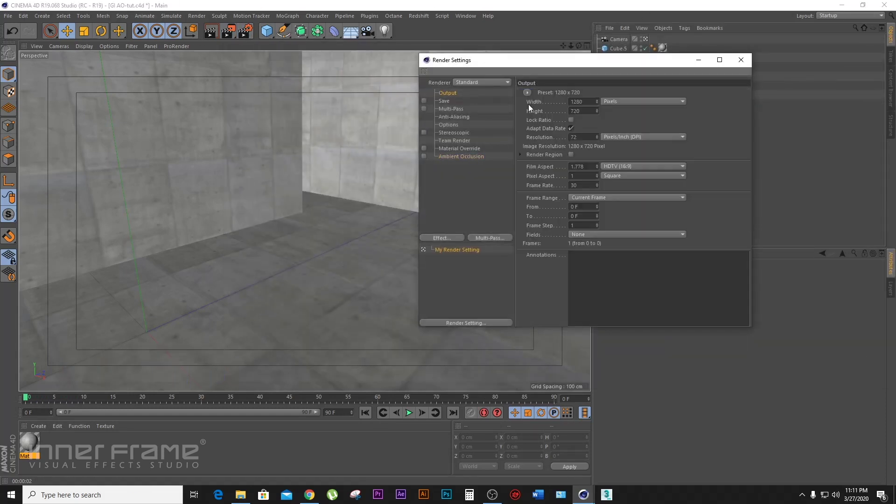
left_click(571, 121)
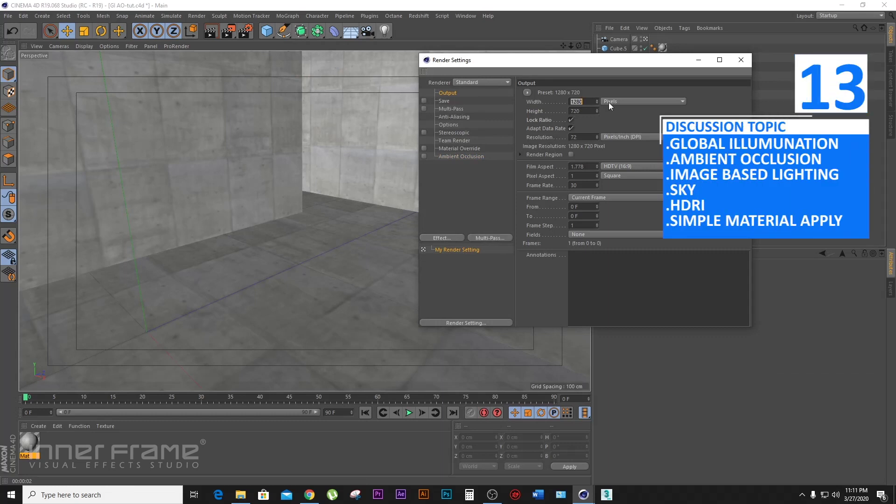
type("800")
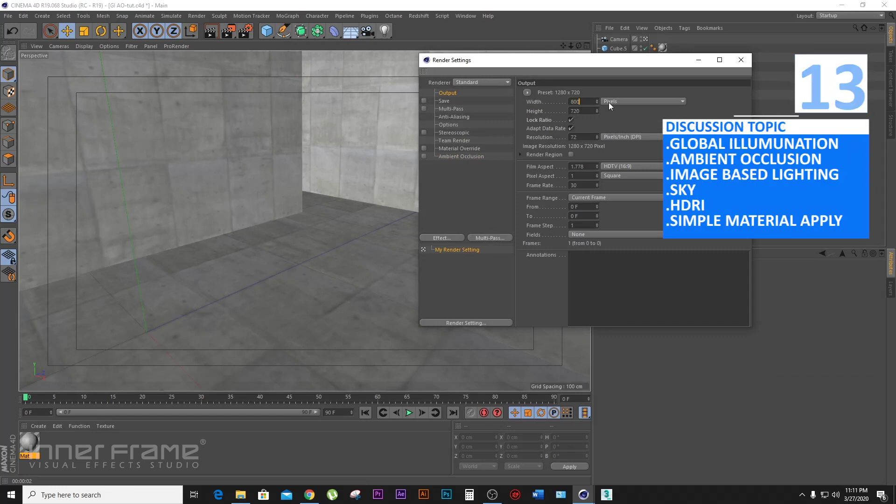
key("Return")
left_click(741, 59)
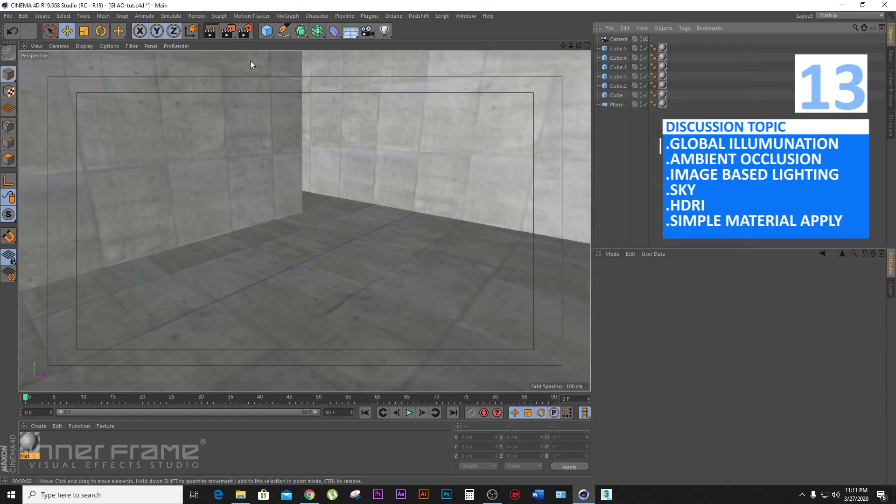
Render the room to the Picture Viewer at the reduced size and remove the 1280x720 render from the history.
left_click(228, 31)
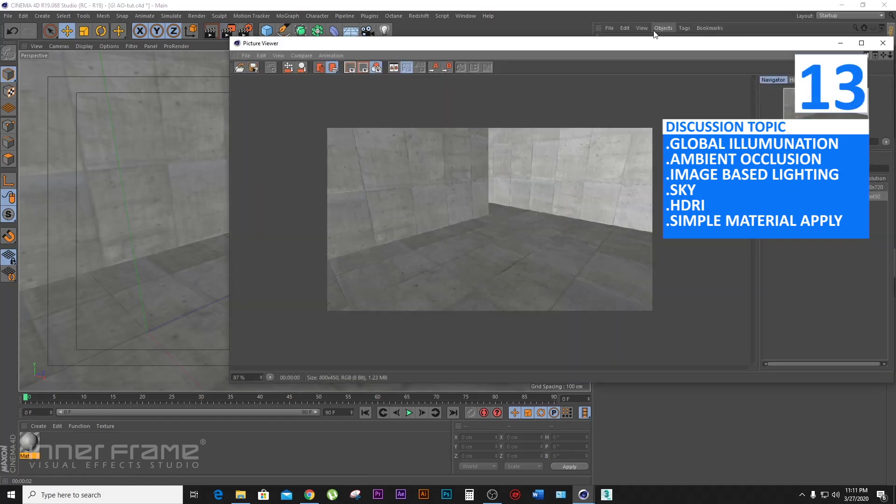
left_click(653, 39)
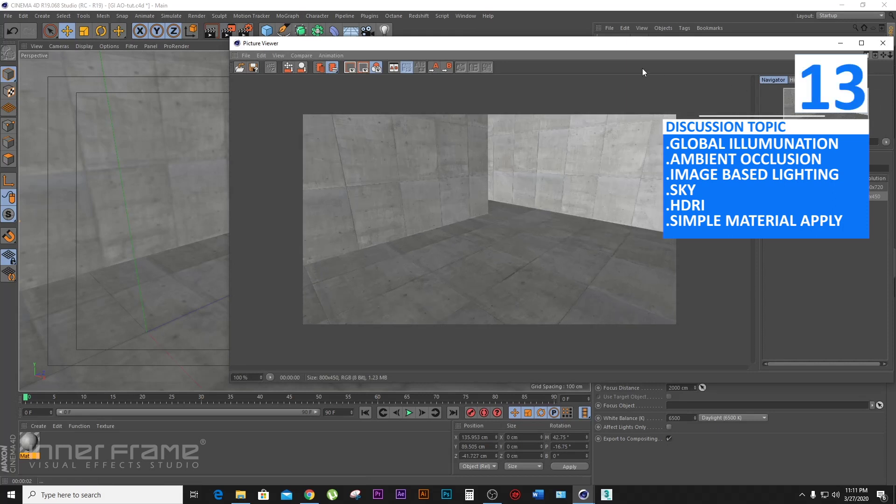
left_click_drag(648, 43, 601, 40)
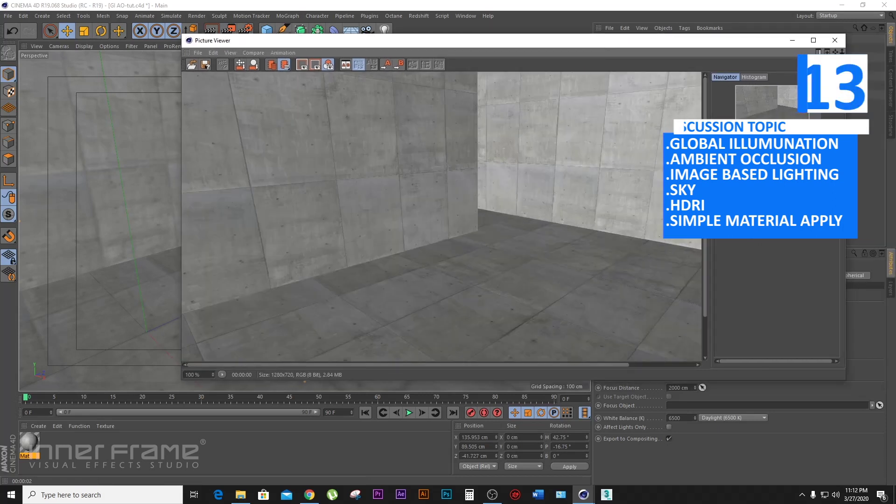
left_click(443, 276)
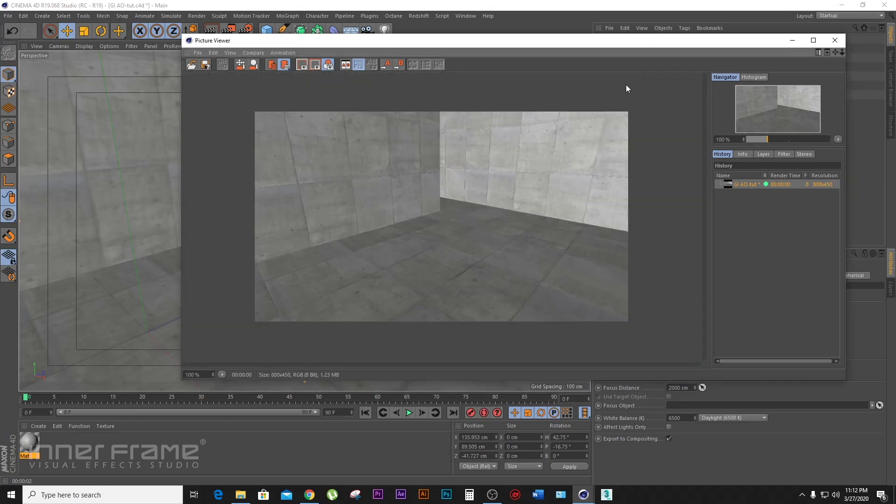
left_click_drag(563, 42, 589, 45)
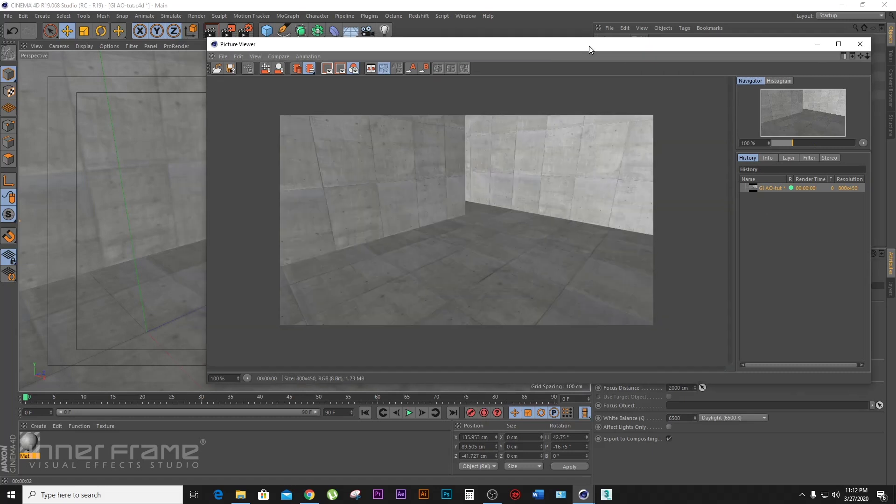
Rename the 800x450 render in the Picture Viewer history as 1.
double_click(772, 189)
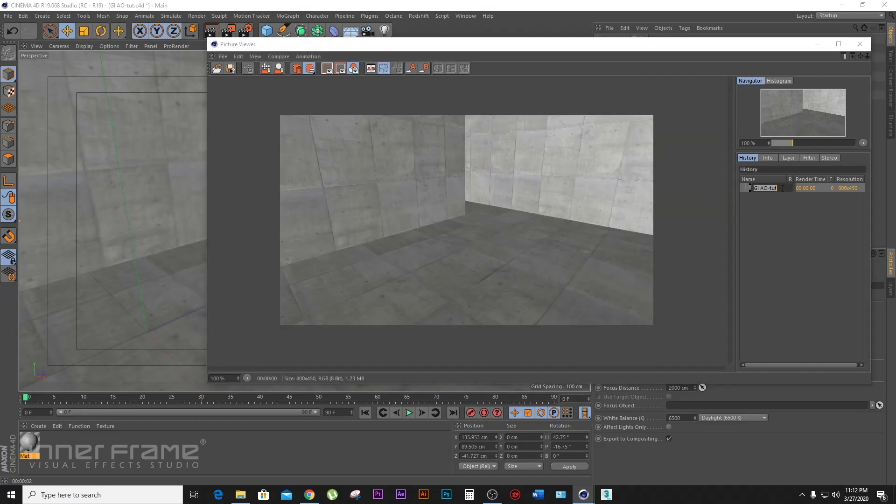
type("1")
key("Return")
Add the Ambient Occlusion effect to the render settings and dismiss the settings window.
key("ctrl+b")
left_click(451, 239)
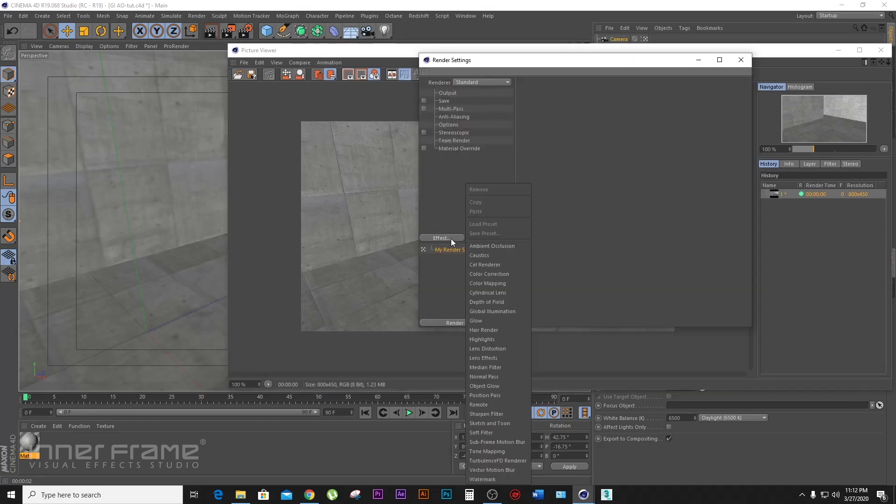
left_click(516, 248)
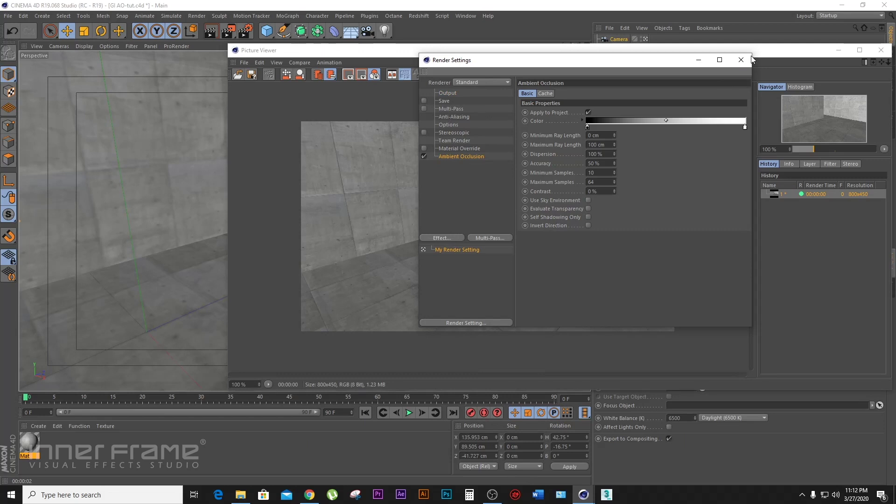
left_click(700, 61)
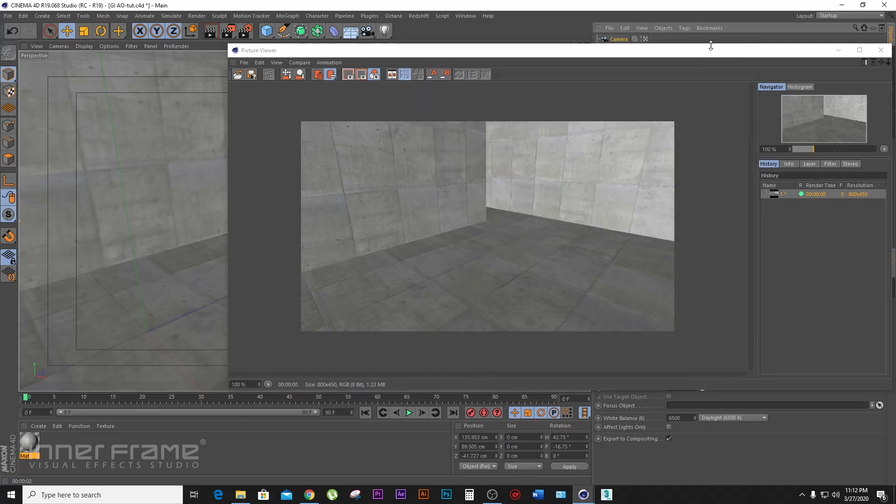
Render the room with ambient occlusion to the Picture Viewer and compare the image with render 1.
left_click_drag(693, 55, 705, 87)
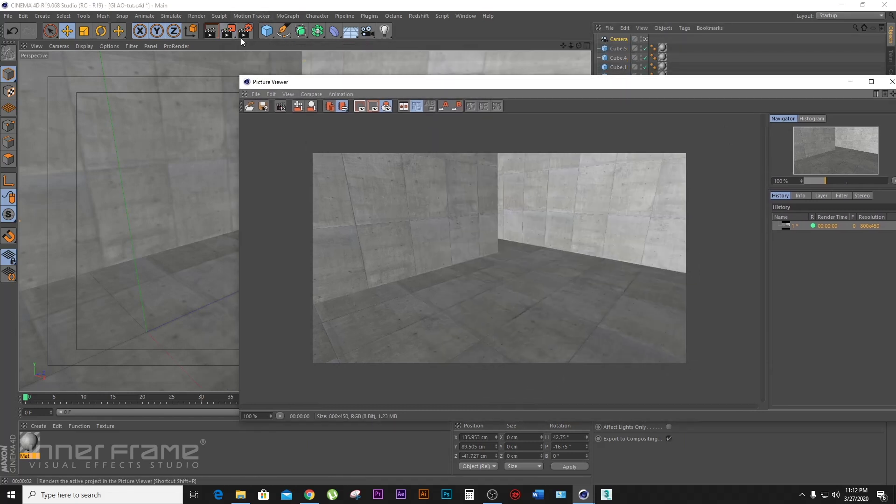
left_click(242, 38)
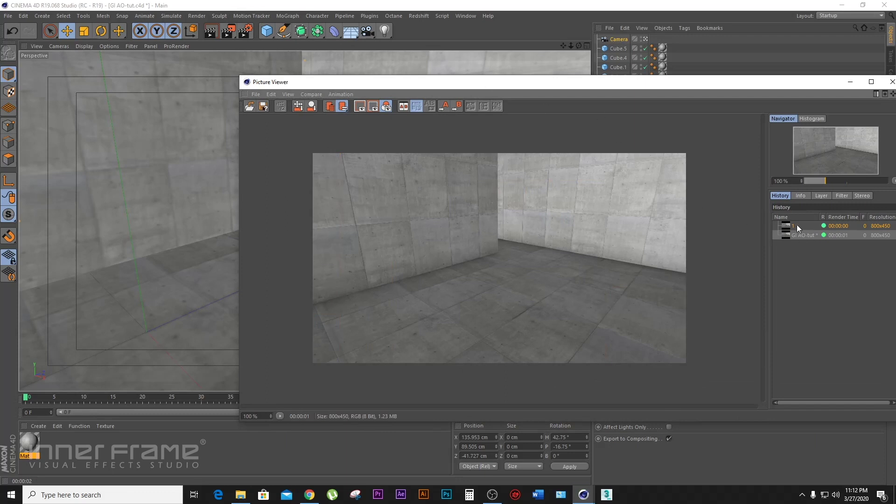
left_click(802, 235)
left_click_drag(749, 90, 676, 40)
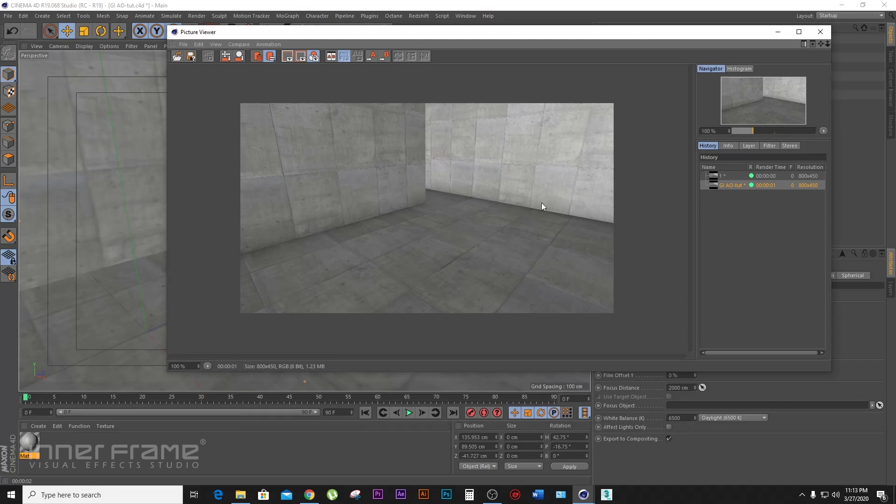
left_click_drag(379, 30, 356, 23)
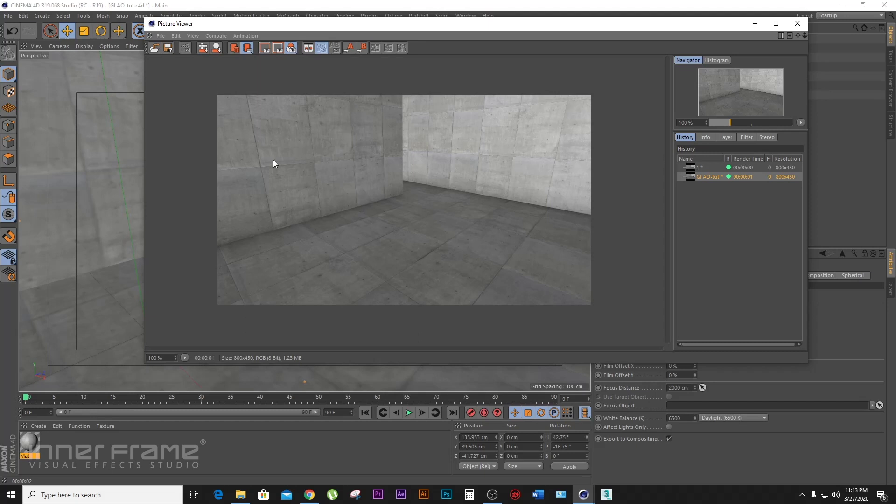
left_click_drag(472, 29, 527, 49)
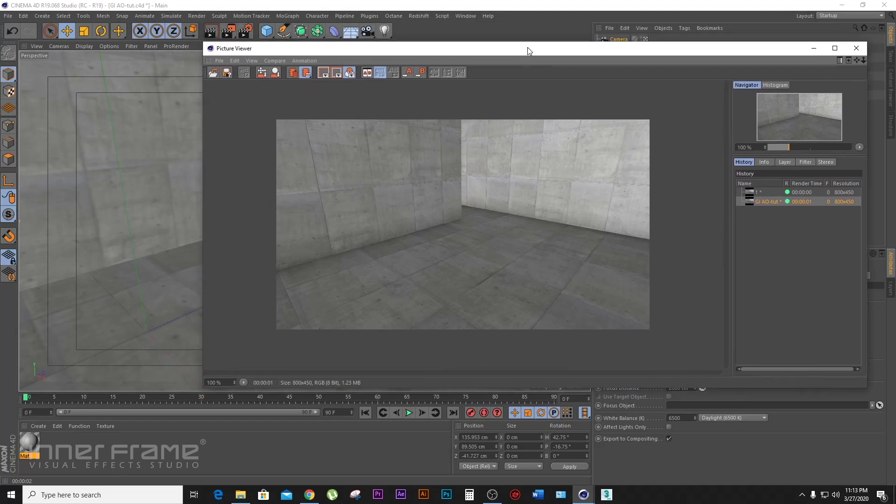
Set the render anti-aliasing to Best and close the render settings.
left_click(245, 31)
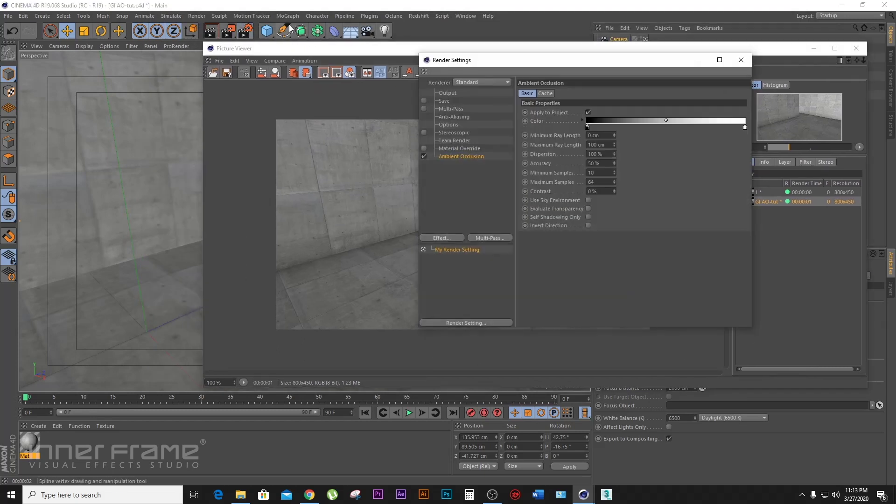
left_click(460, 117)
left_click(601, 93)
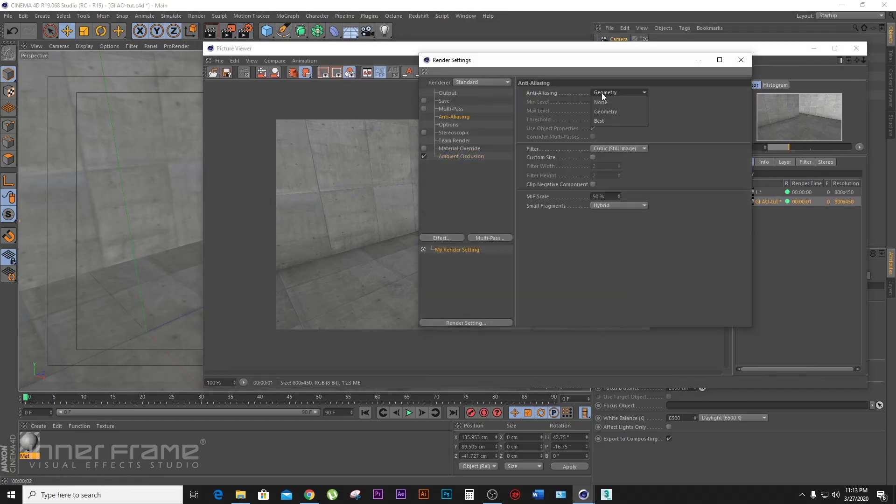
left_click(610, 120)
left_click(742, 60)
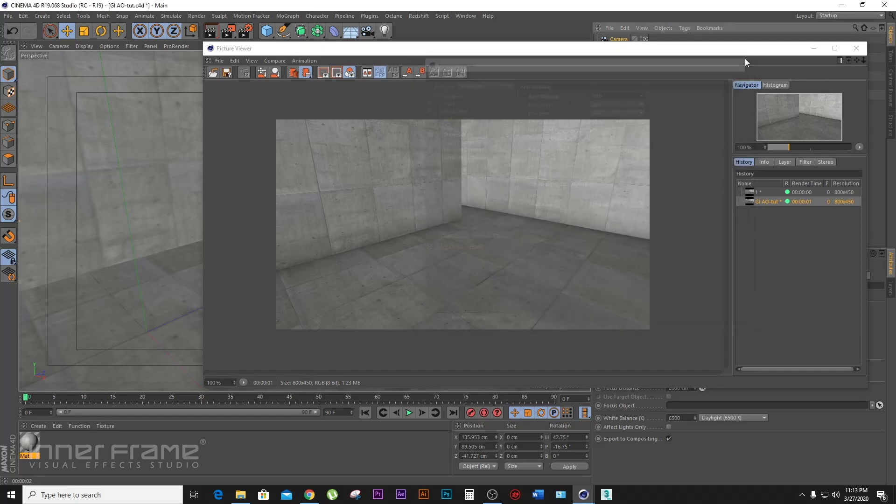
Render the room with Best anti-aliasing to the Picture Viewer, examine the new image, and dismiss the viewer.
left_click(229, 32)
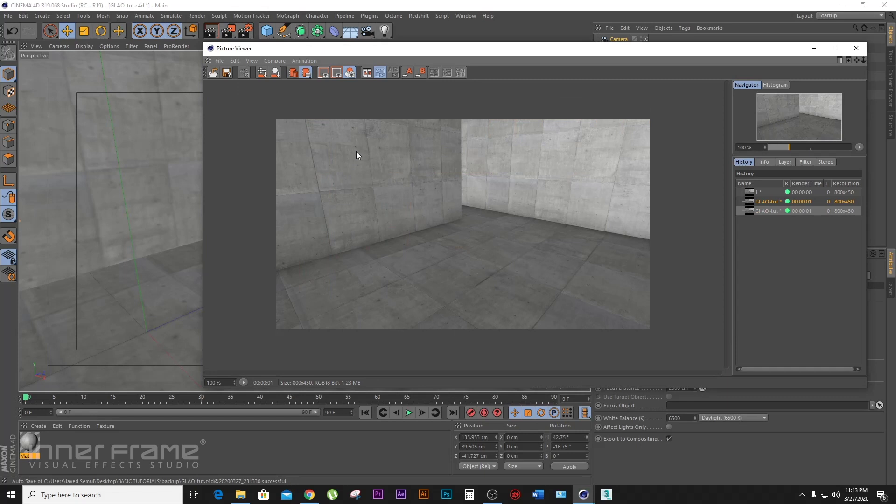
left_click(771, 209)
left_click_drag(528, 51, 492, 44)
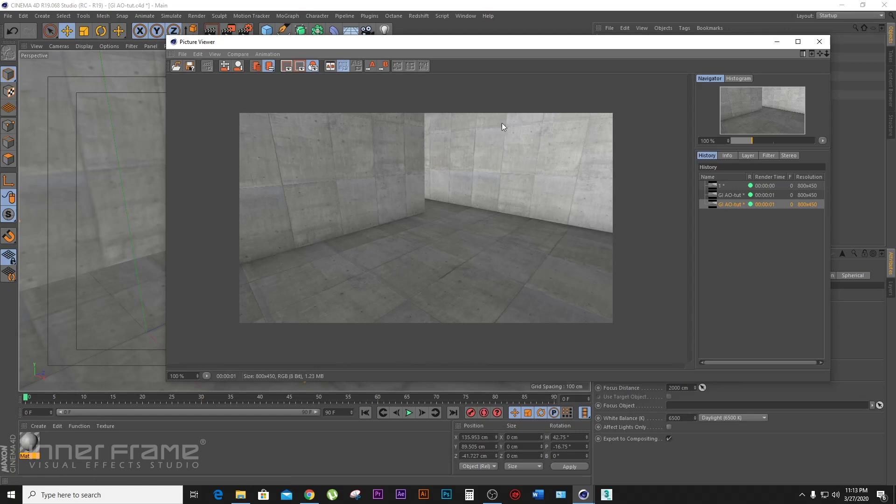
left_click_drag(552, 42, 579, 45)
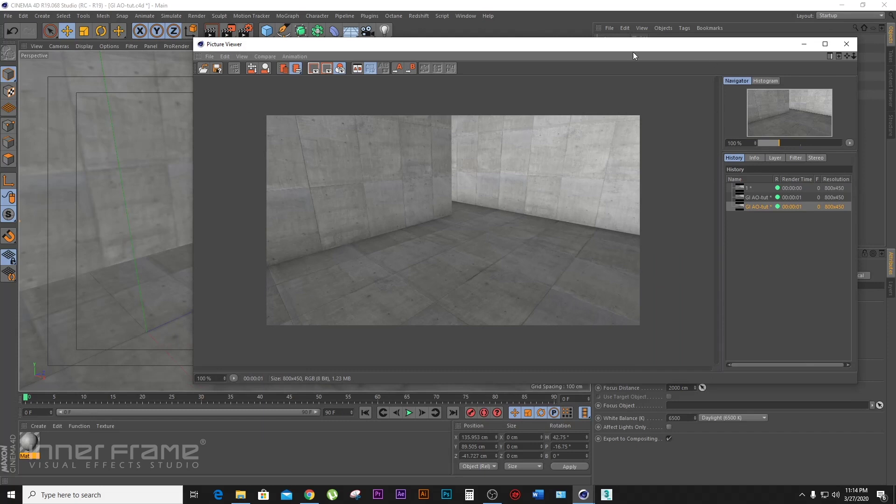
left_click_drag(633, 55, 639, 60)
left_click(809, 53)
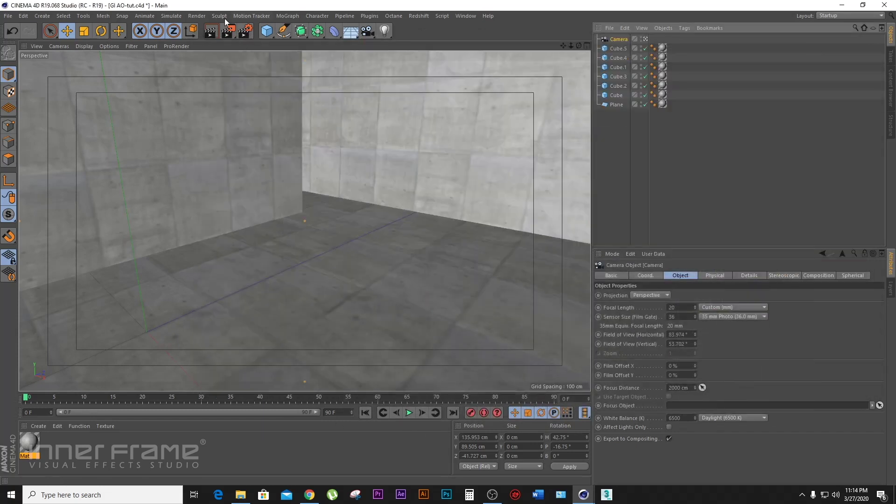
Add the Global Illumination effect to the render settings.
left_click(245, 30)
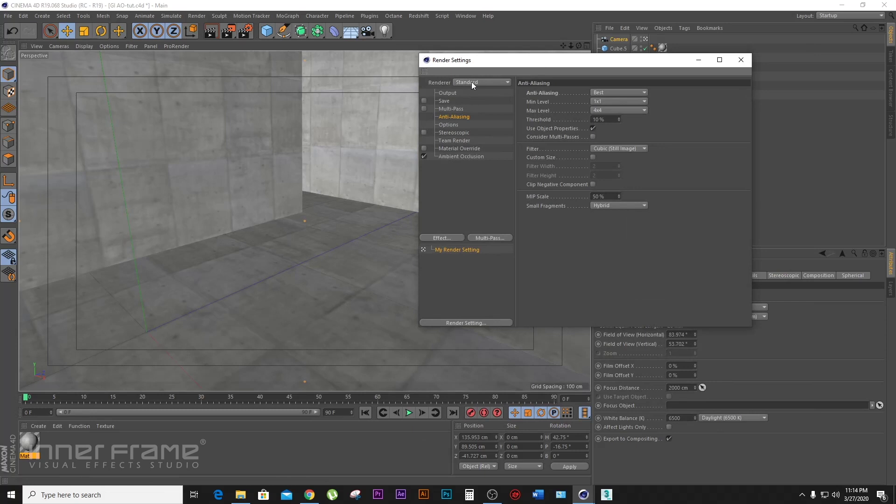
left_click(449, 239)
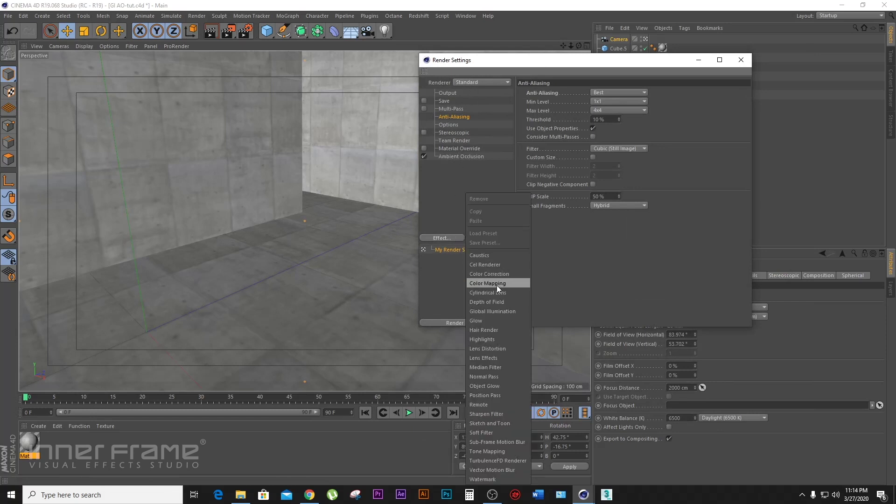
left_click(501, 311)
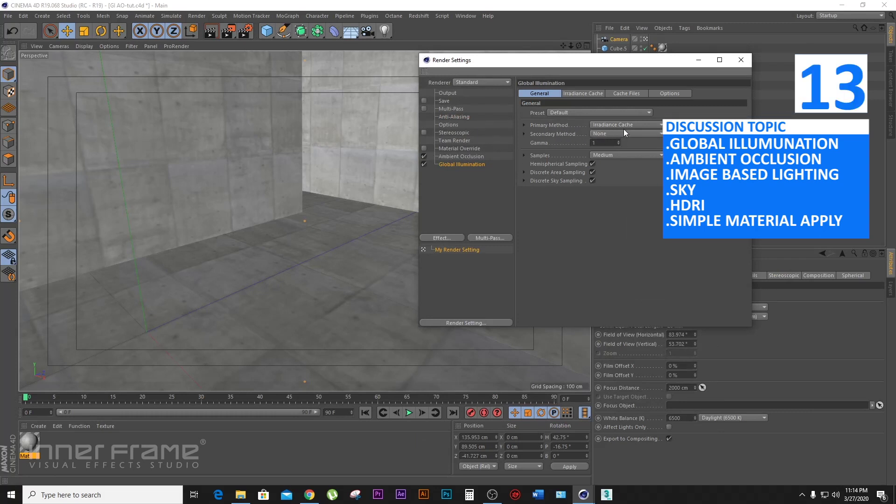
Set the Global Illumination secondary method to Light Mapping and close the render settings.
left_click(651, 134)
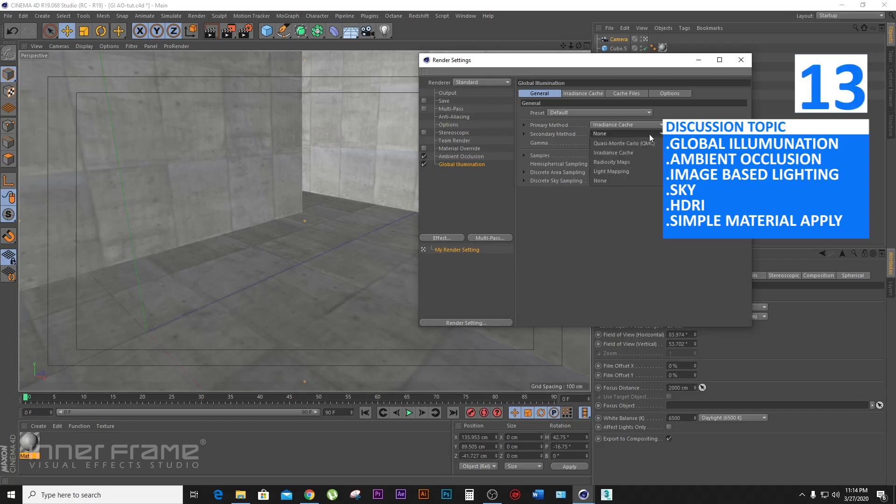
left_click(625, 172)
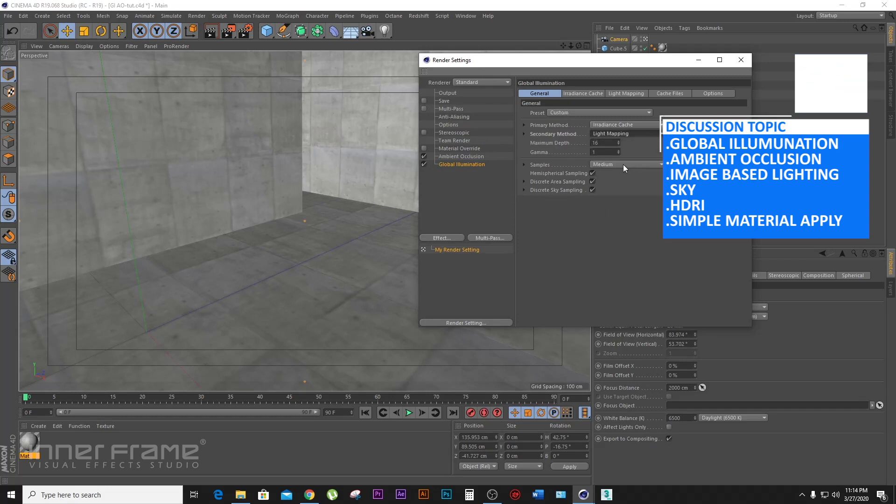
left_click(742, 60)
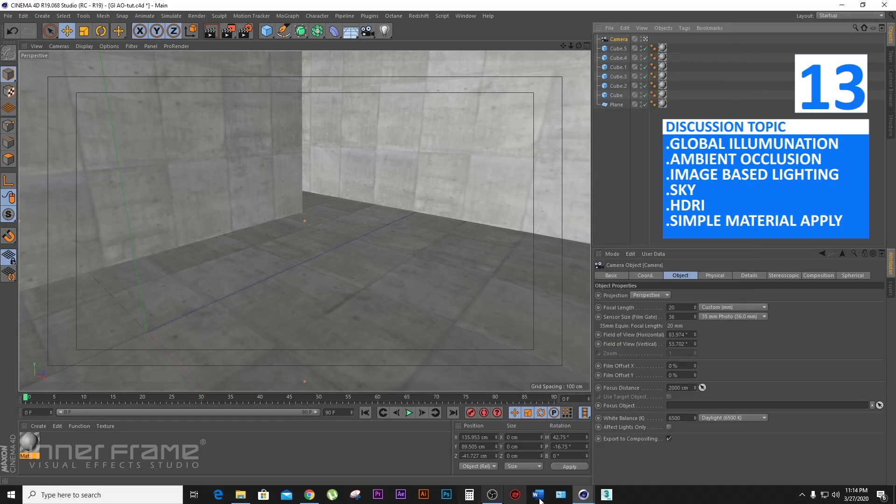
Render the room with Global Illumination to the Picture Viewer and examine the new image.
mouse_move(583, 497)
left_click(634, 454)
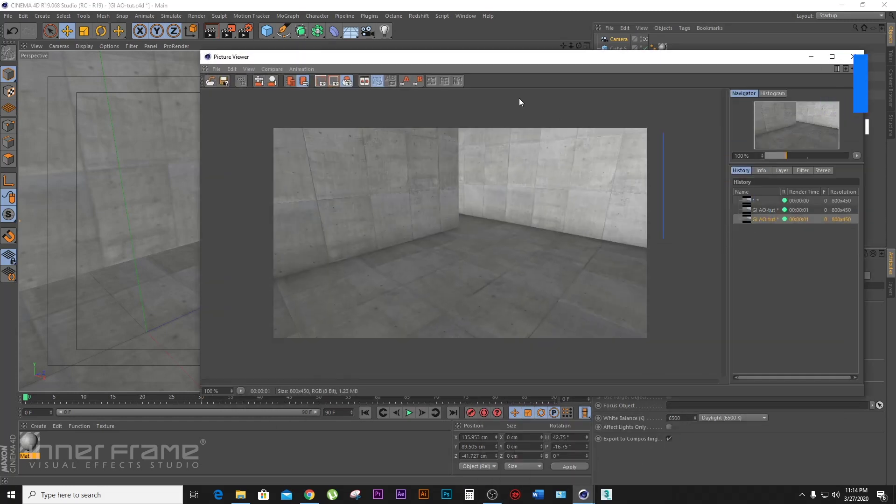
left_click(229, 32)
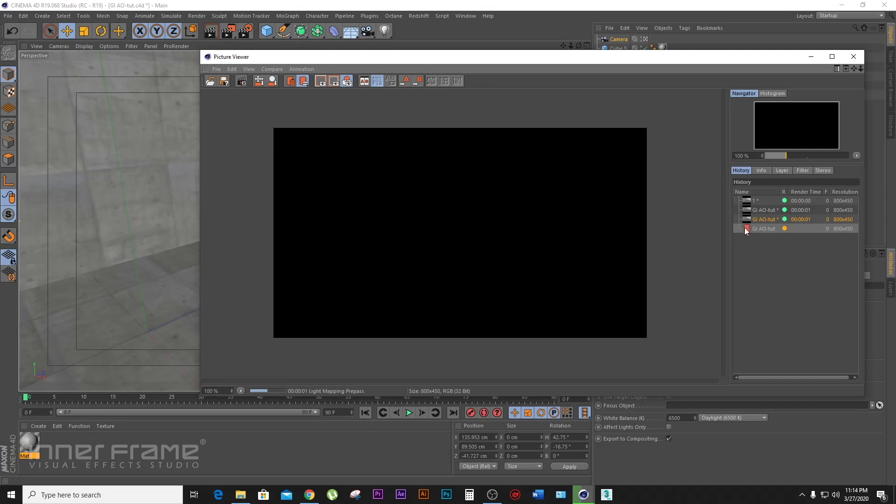
left_click_drag(554, 60, 486, 58)
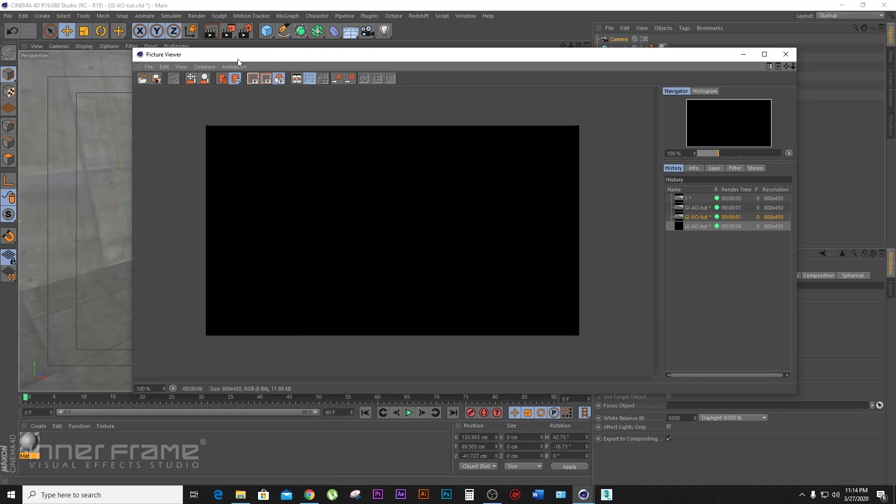
left_click_drag(256, 56, 215, 65)
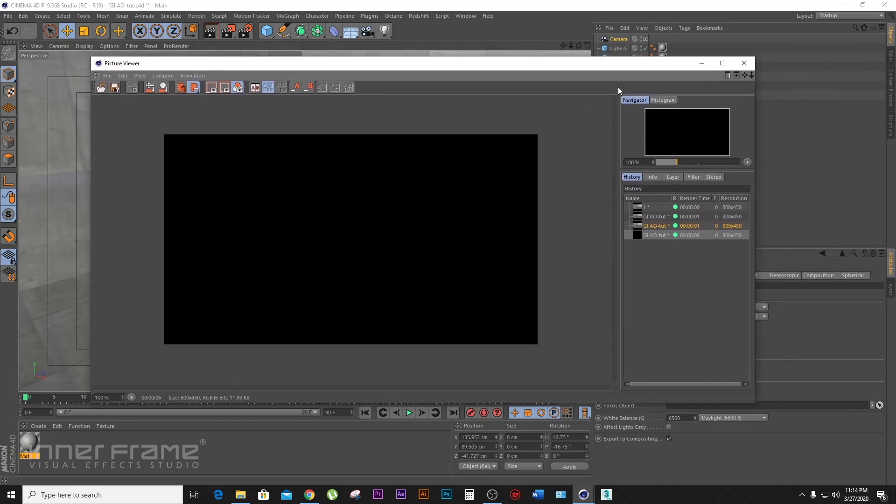
left_click_drag(618, 68, 603, 115)
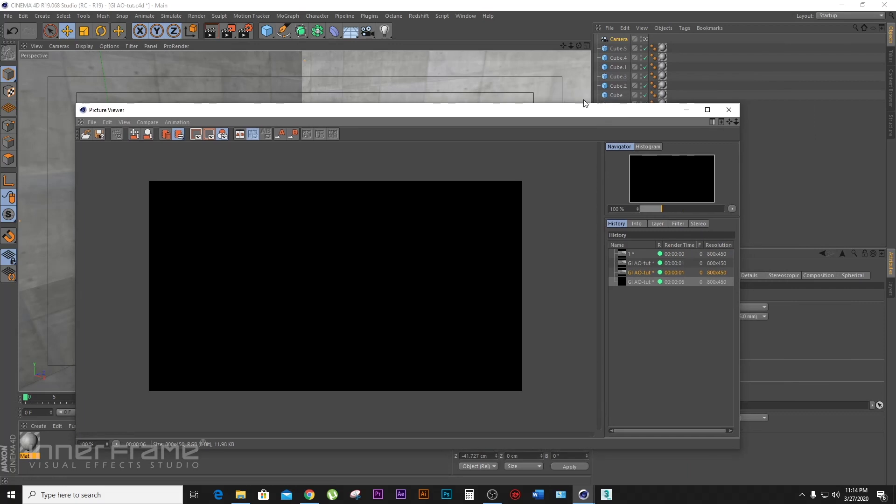
Add a Sky object to the scene.
left_click(352, 36)
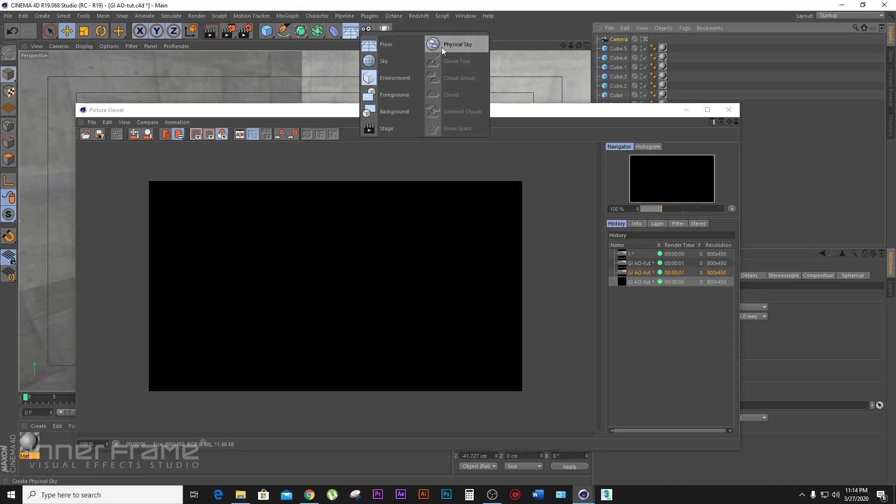
left_click(391, 60)
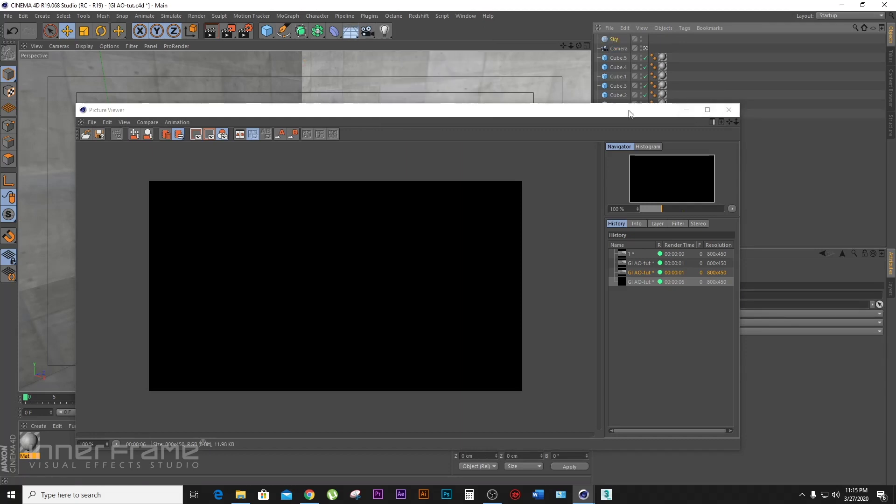
left_click_drag(628, 112, 670, 77)
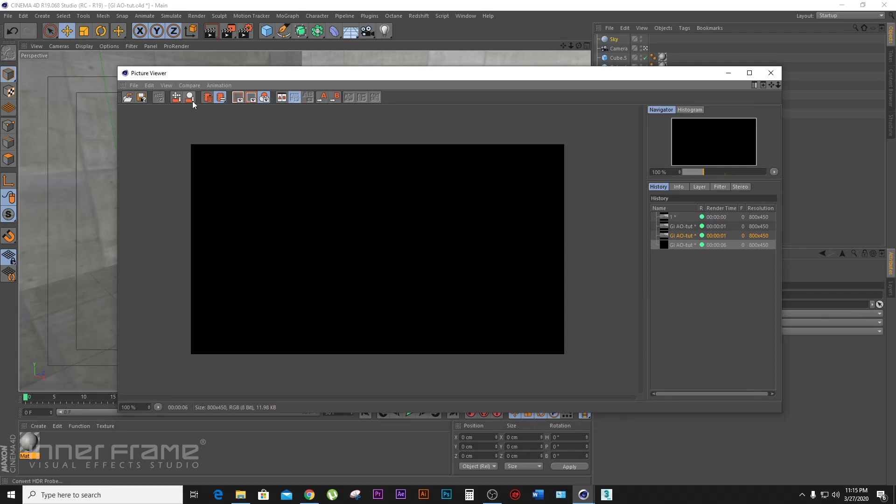
Render the room with the Sky object to the Picture Viewer and examine the image.
left_click(228, 32)
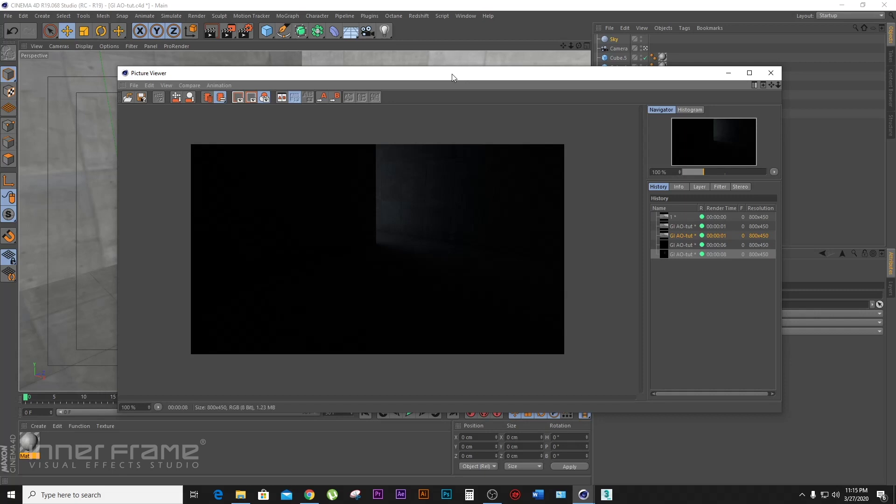
left_click_drag(458, 71, 443, 44)
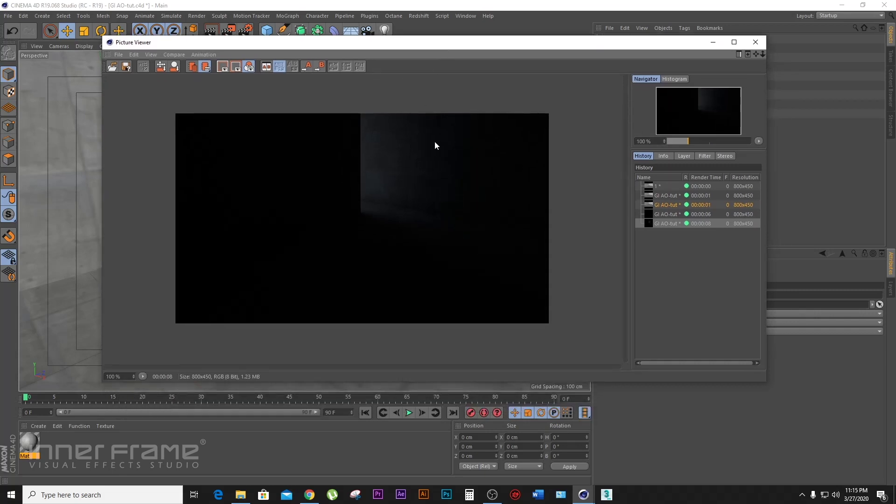
left_click_drag(421, 45, 443, 70)
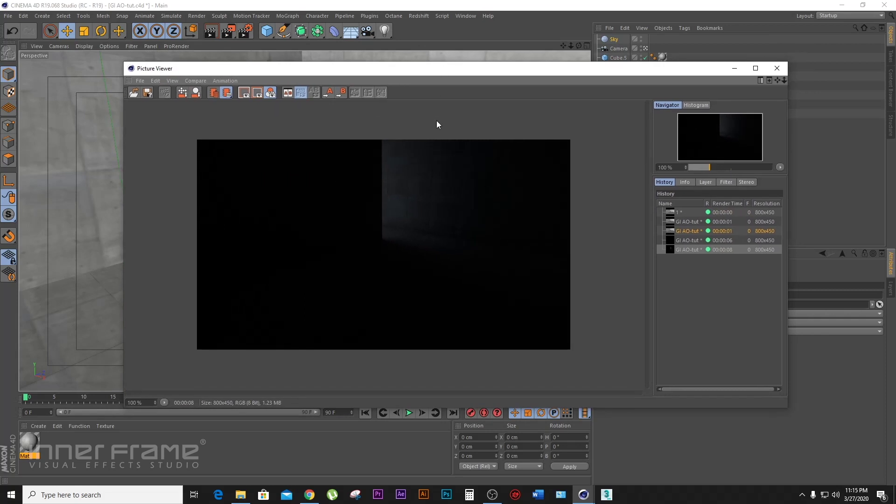
Set the Global Illumination gamma to 2.2 and dismiss the render settings.
left_click(243, 32)
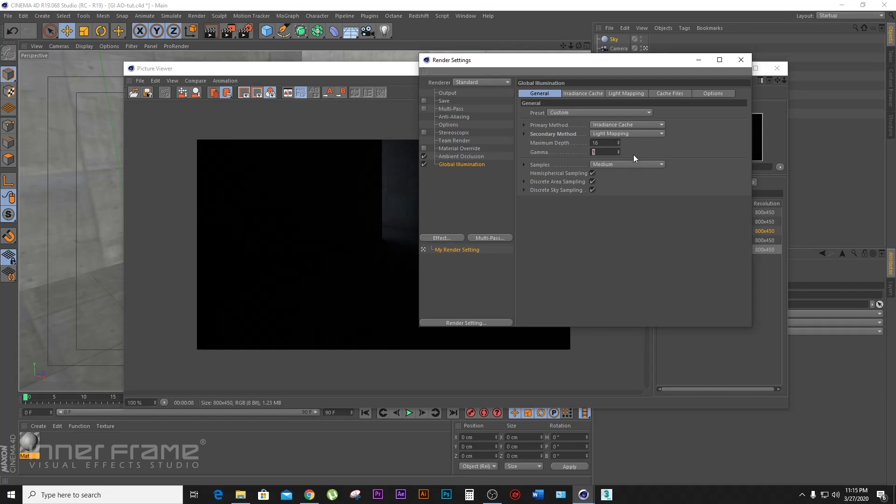
type("2.2")
left_click_drag(662, 61, 661, 128)
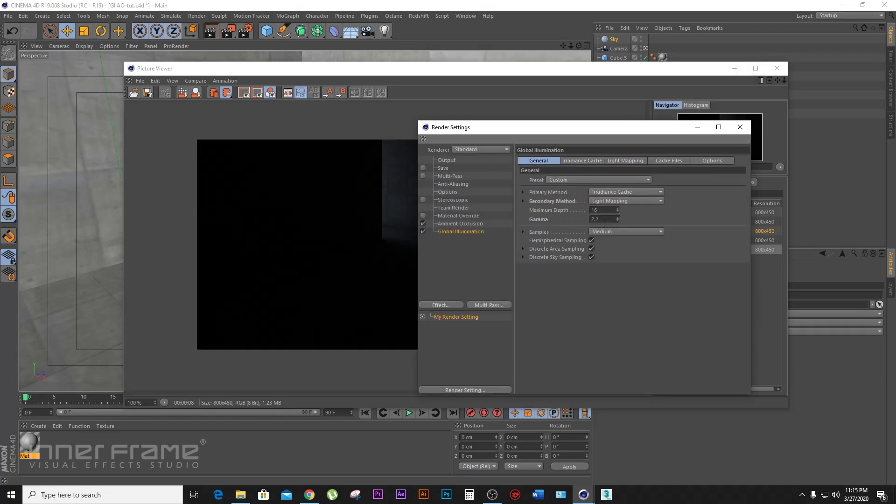
left_click(698, 128)
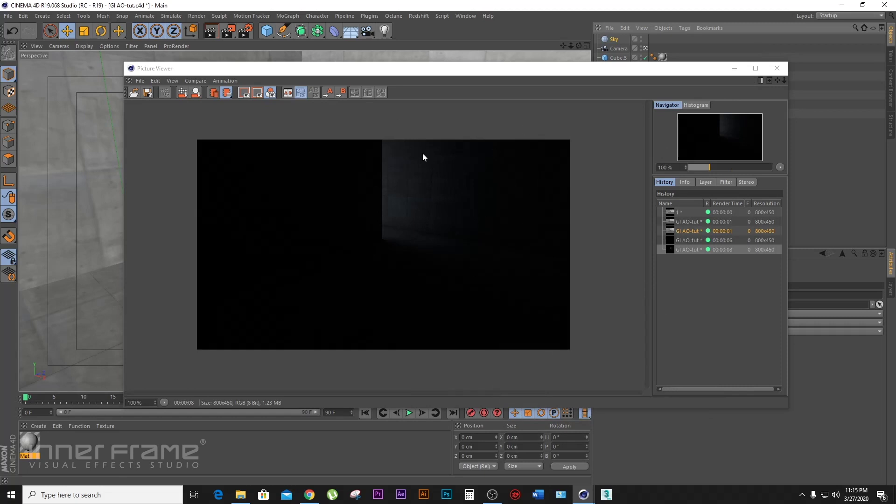
Render the room with the 2.2 gamma to the Picture Viewer, examine the image, and dismiss the viewer.
left_click(230, 32)
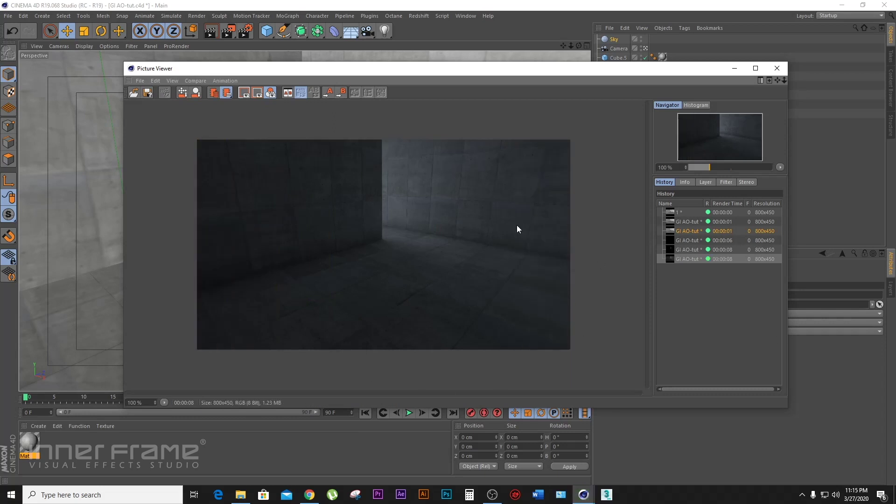
left_click_drag(419, 68, 455, 52)
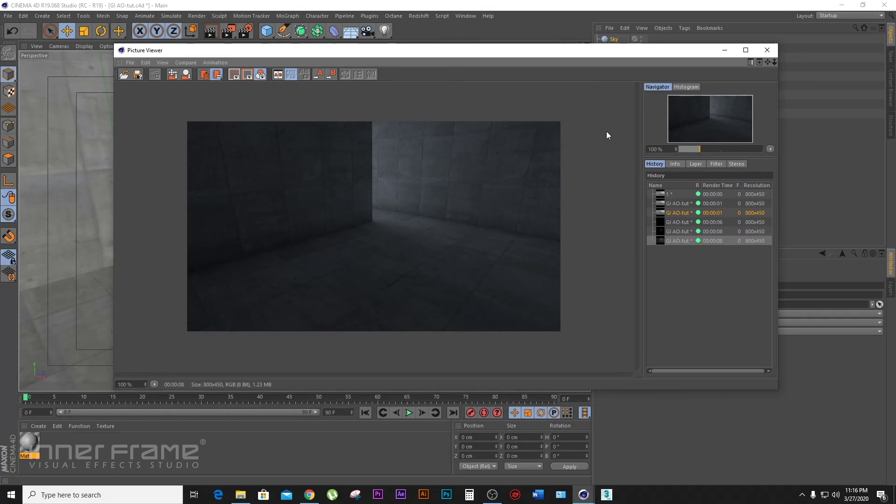
left_click(724, 51)
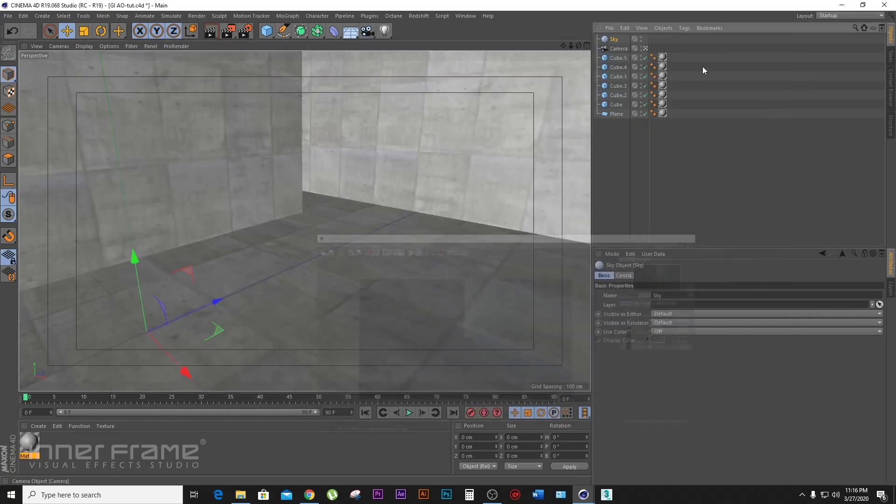
Create a new material with the Color and Reflectance channels disabled and the Luminance channel enabled.
left_click_drag(578, 46, 114, 80)
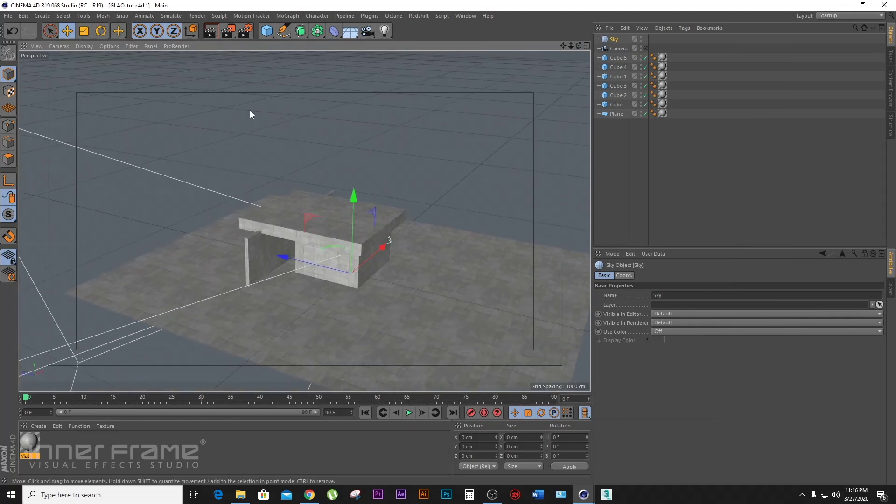
left_click_drag(578, 46, 443, 103)
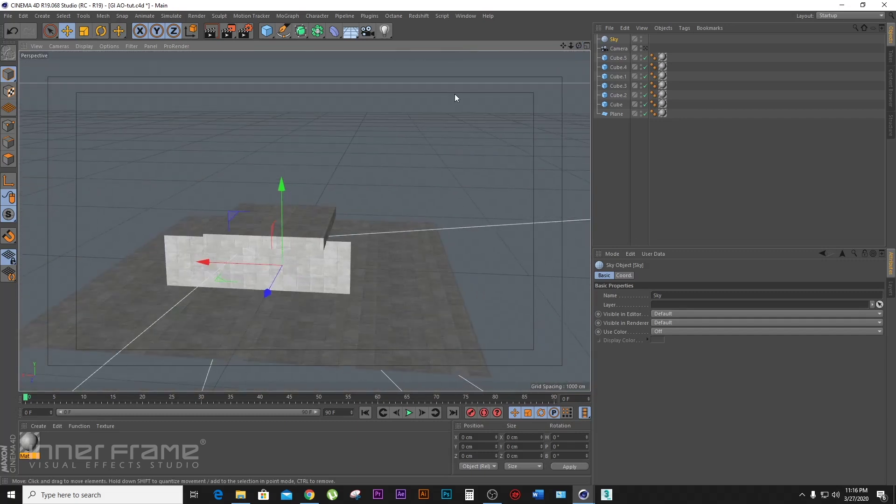
mouse_move(570, 46)
left_mouse_down()
mouse_move(568, 54)
mouse_move(579, 44)
left_mouse_up()
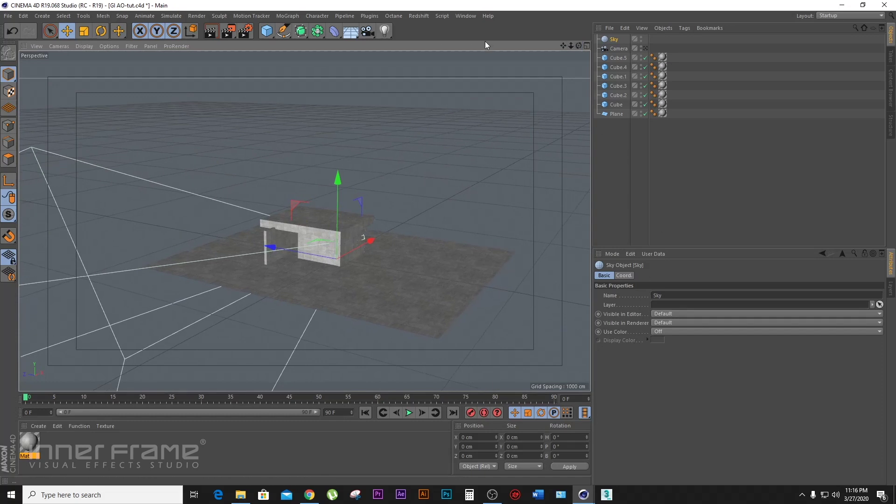
left_click_drag(578, 46, 513, 50)
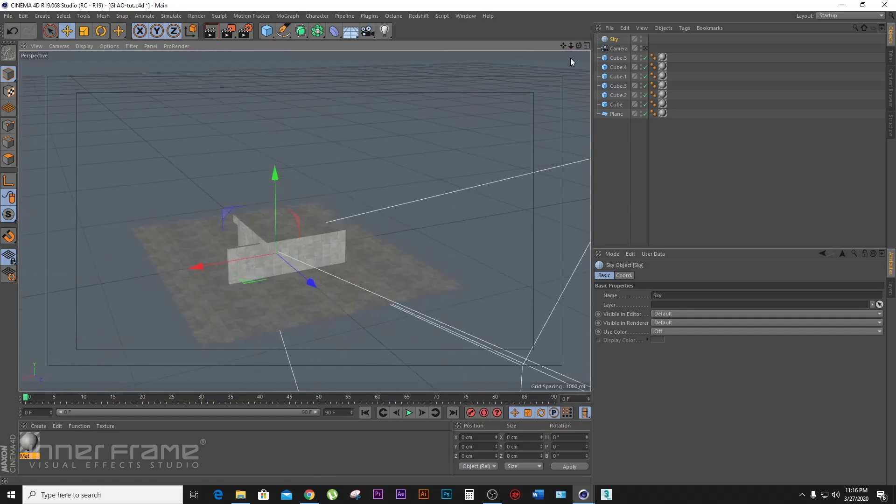
double_click(75, 449)
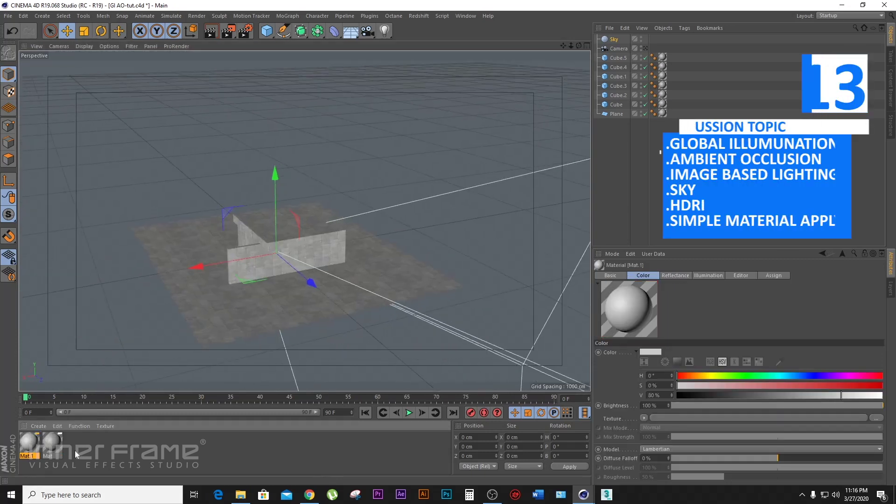
double_click(27, 443)
left_click_drag(303, 75, 495, 72)
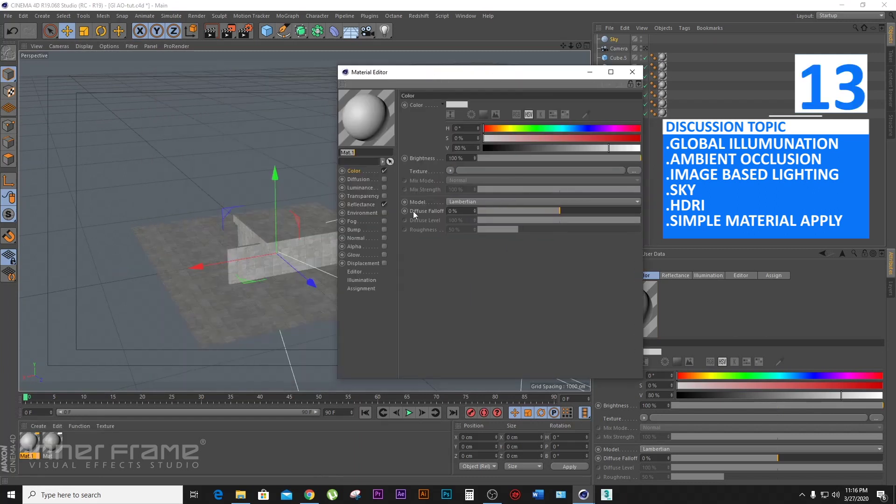
left_click(384, 171)
left_click(384, 204)
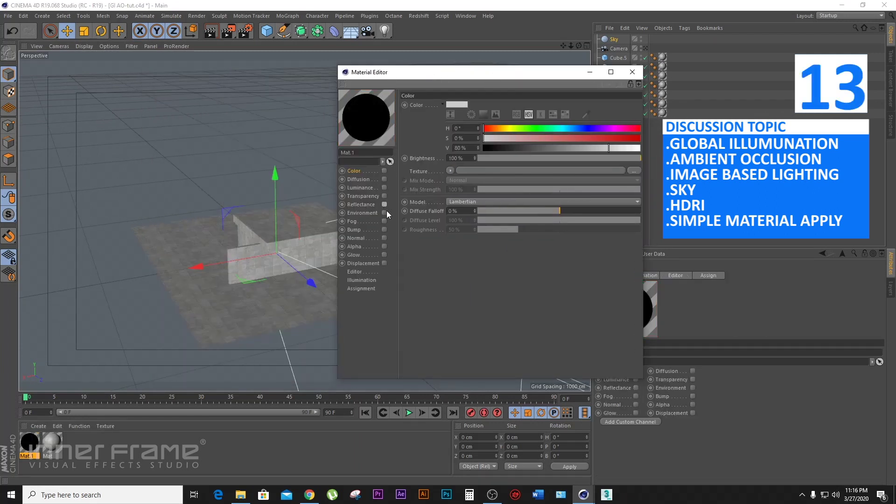
left_click(371, 188)
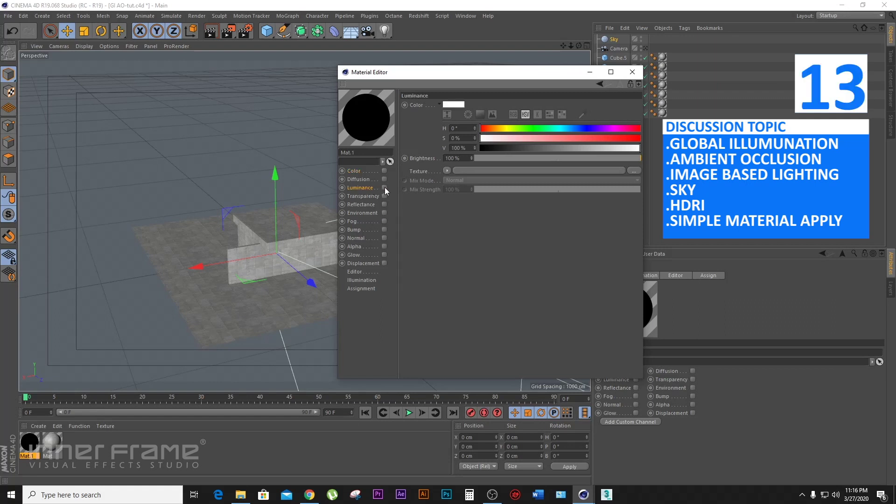
left_click(384, 187)
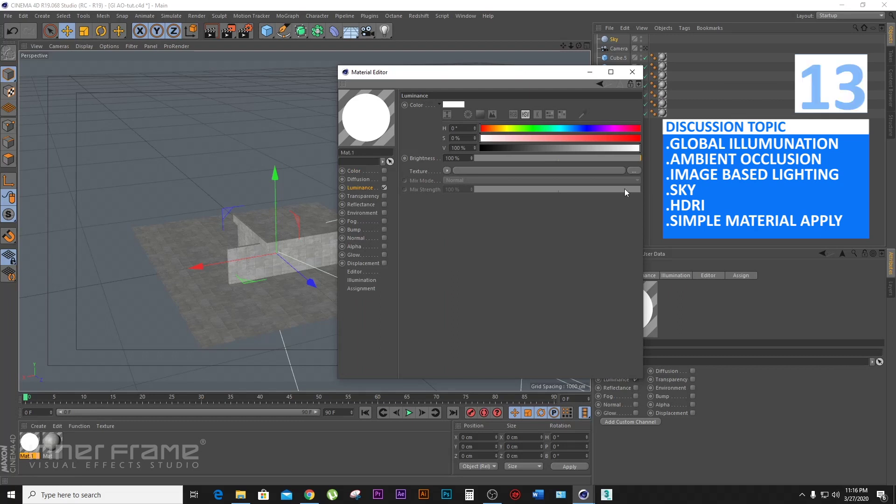
Load the dark-blue-sky-before-sunset panorama from the HDRI folder as the new material's luminance texture.
left_click(637, 171)
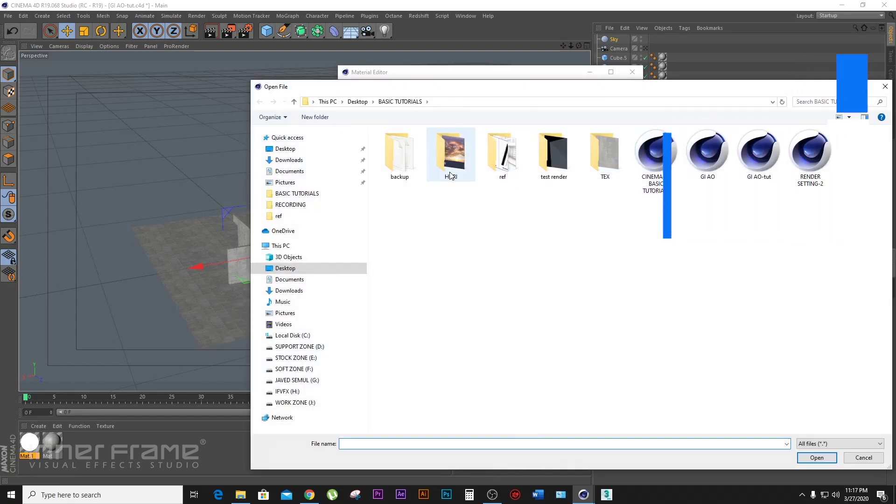
double_click(457, 158)
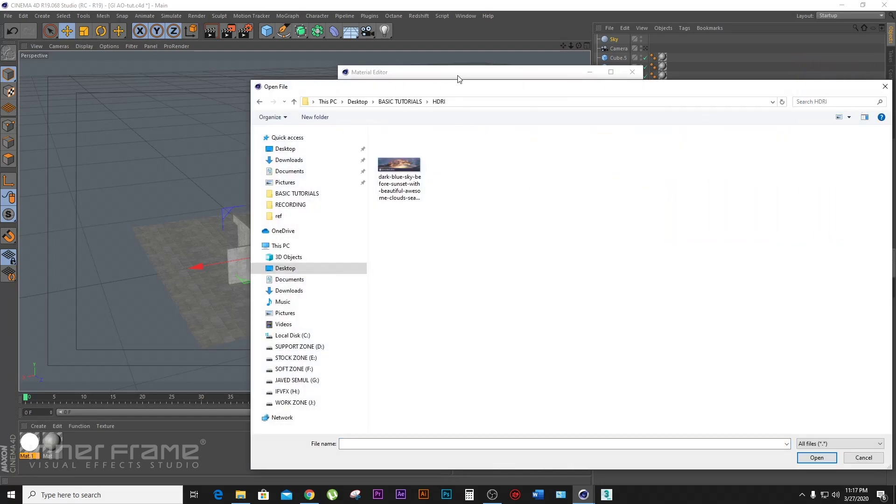
right_click(509, 202)
mouse_move(537, 204)
left_click(636, 205)
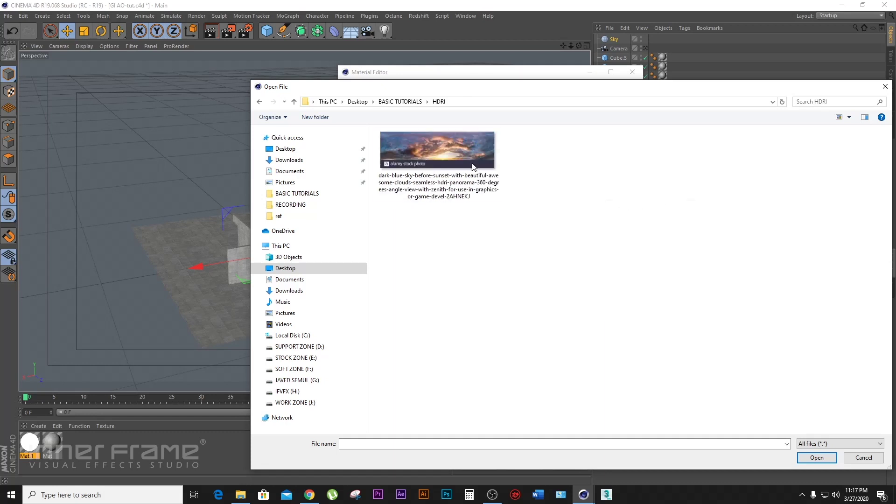
left_click(430, 158)
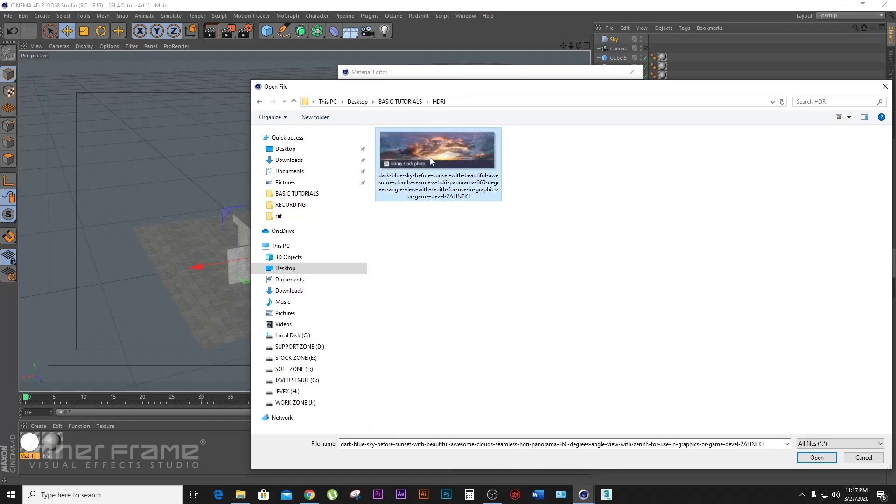
left_click_drag(551, 87, 423, 49)
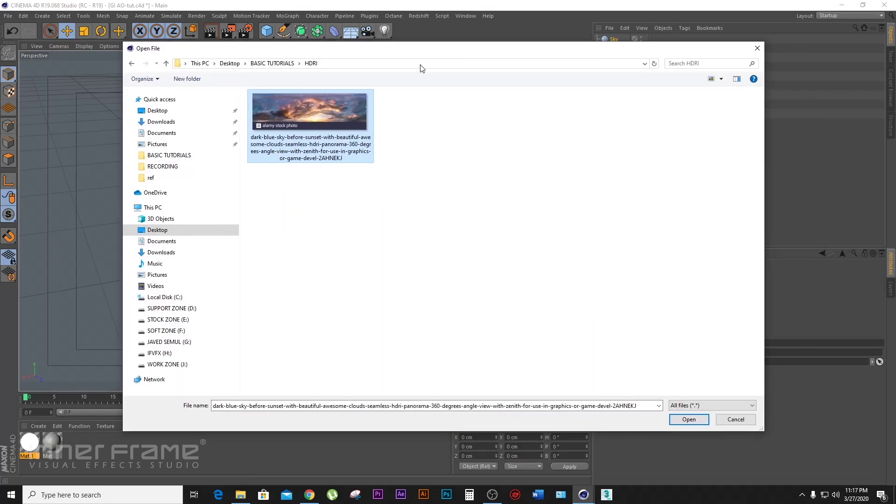
left_click(703, 421)
left_click(504, 282)
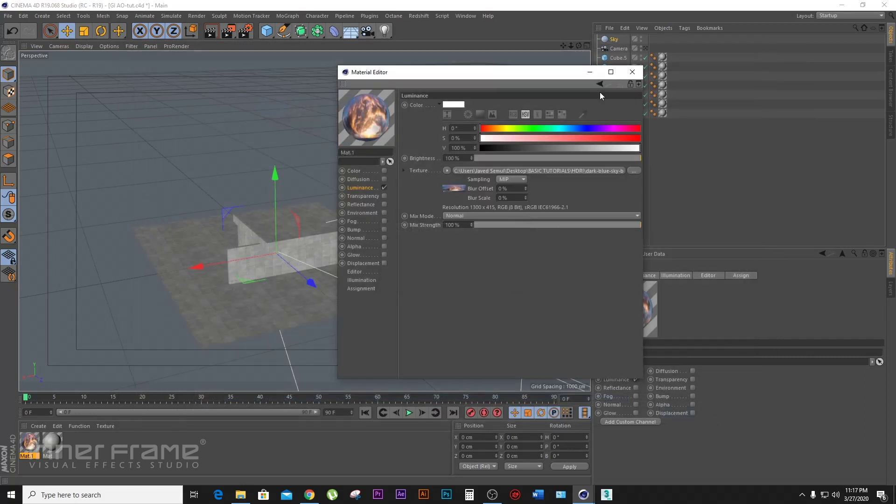
Apply the sunset luminance material to the Sky object and look through the scene camera again.
left_click(632, 72)
left_click_drag(603, 41, 648, 52)
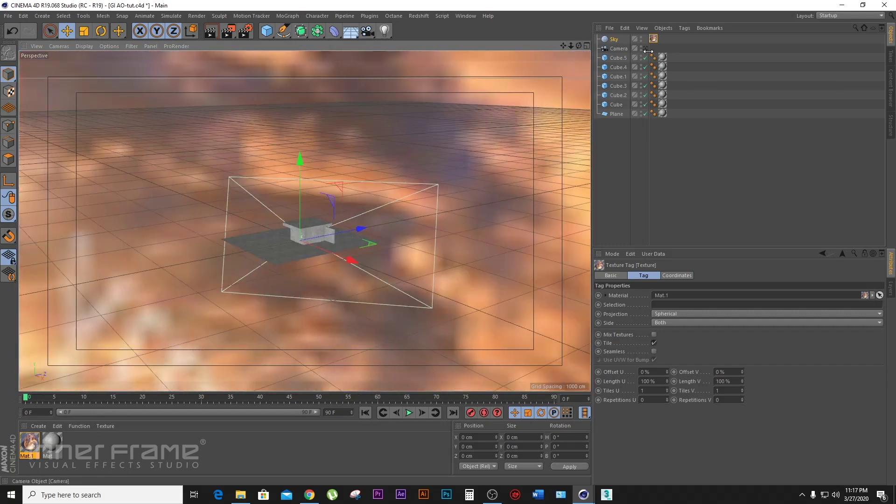
left_click(645, 48)
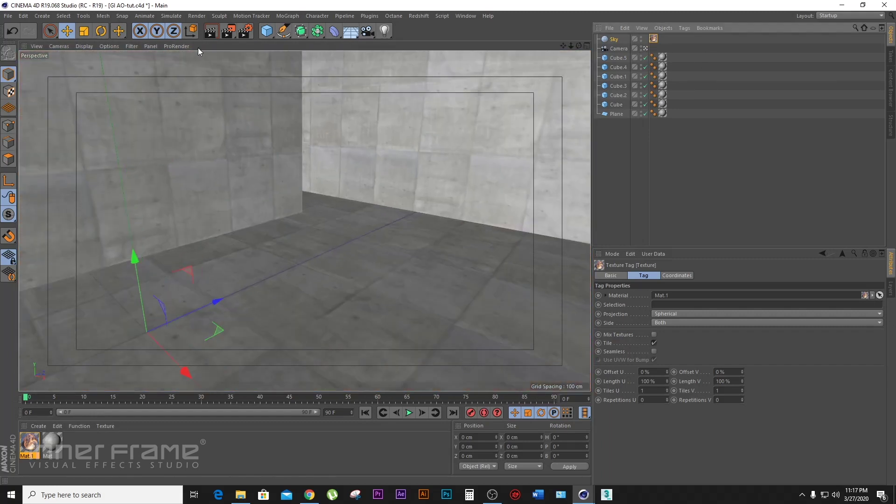
Render the sunset-lit room to the Picture Viewer, compare it with the previous render, and minimize the viewer.
left_click(228, 31)
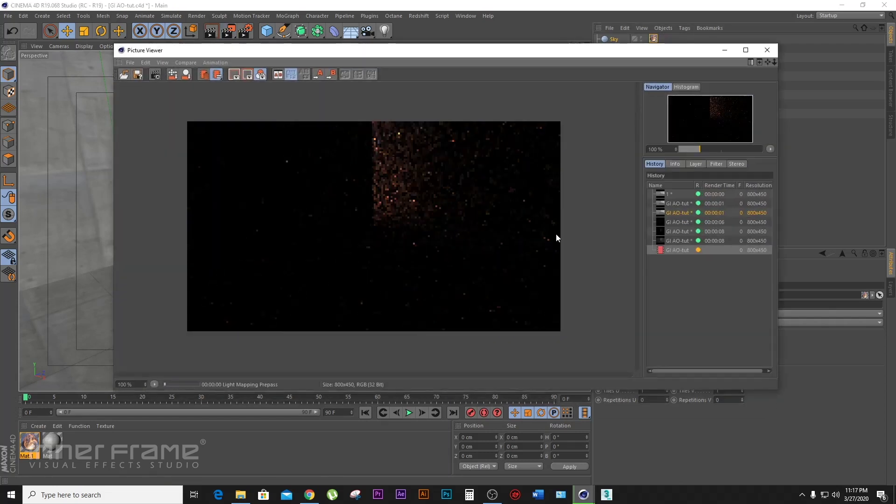
left_click(676, 240)
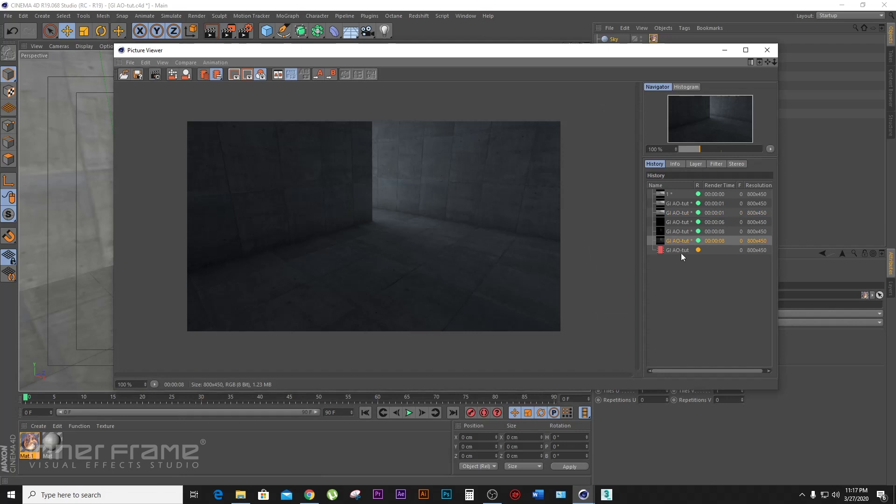
left_click(680, 248)
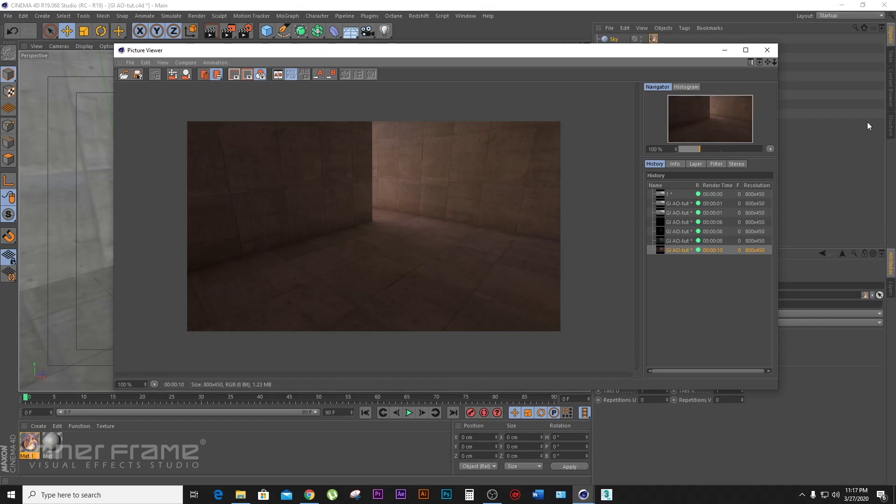
left_click(724, 50)
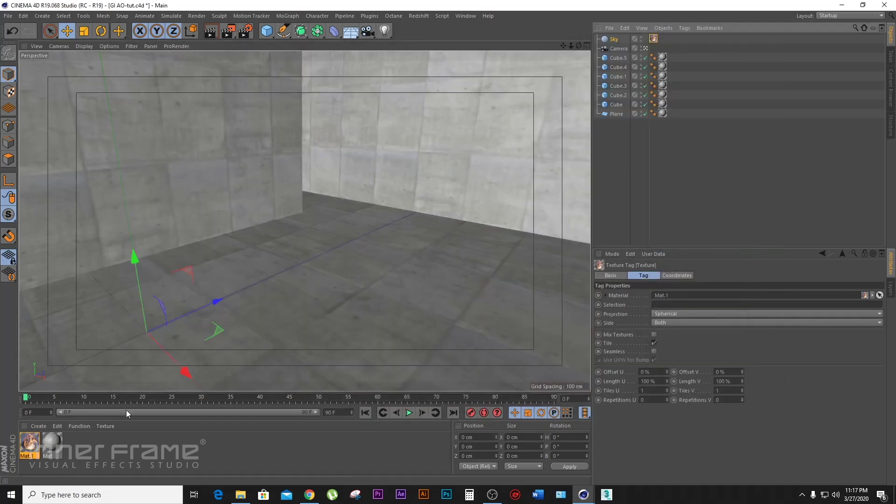
Replace the sky material's luminance texture with learner_park from the ref folder, without copying the image to the project location.
double_click(28, 447)
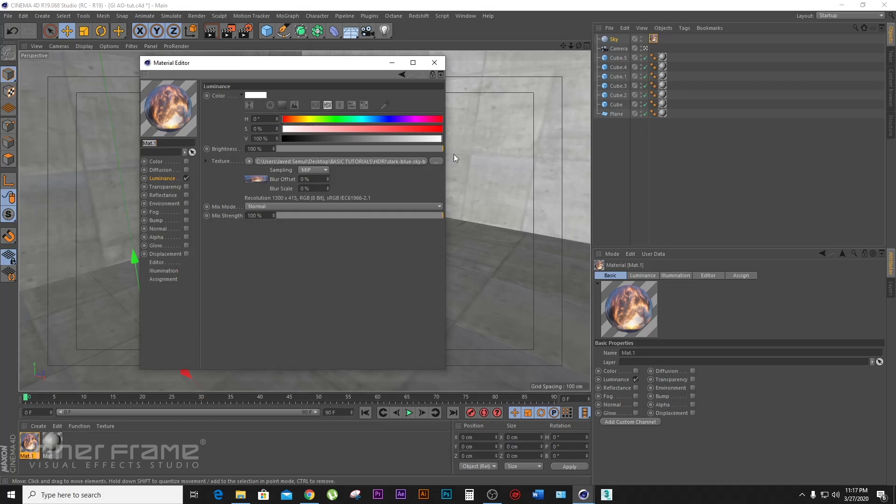
left_click(436, 161)
left_click(292, 93)
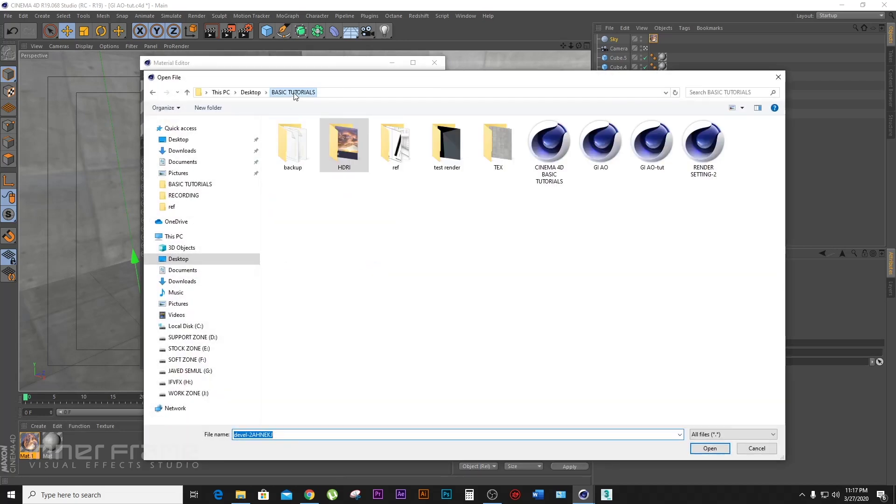
double_click(495, 157)
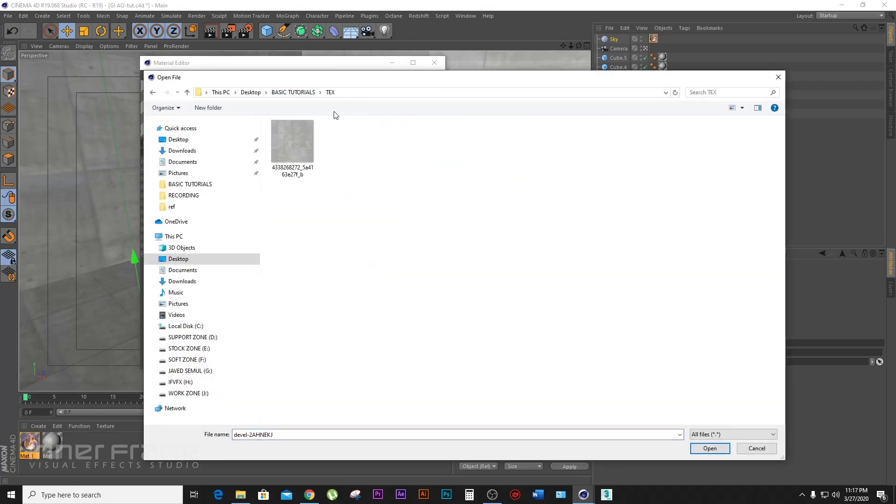
left_click(299, 92)
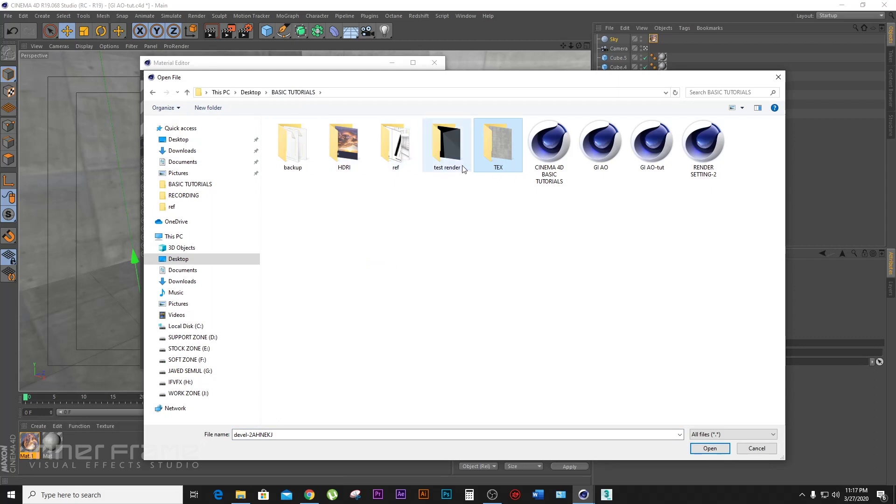
double_click(396, 157)
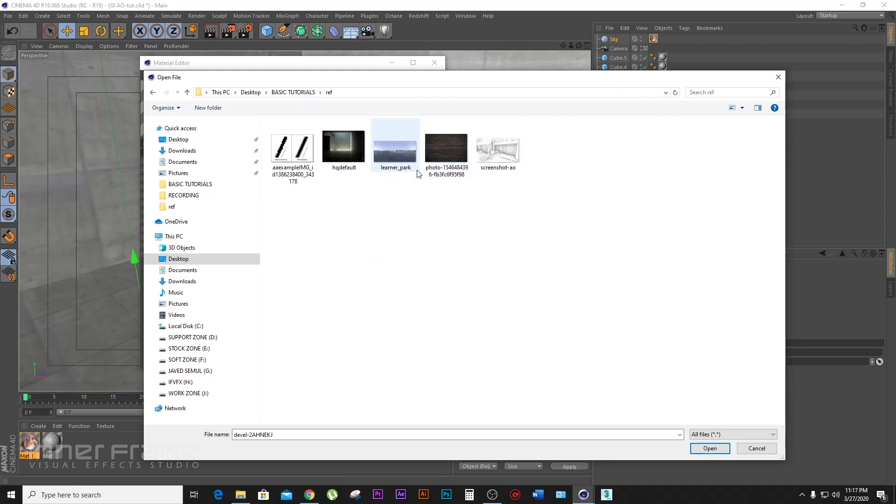
left_click(416, 170)
left_click(723, 451)
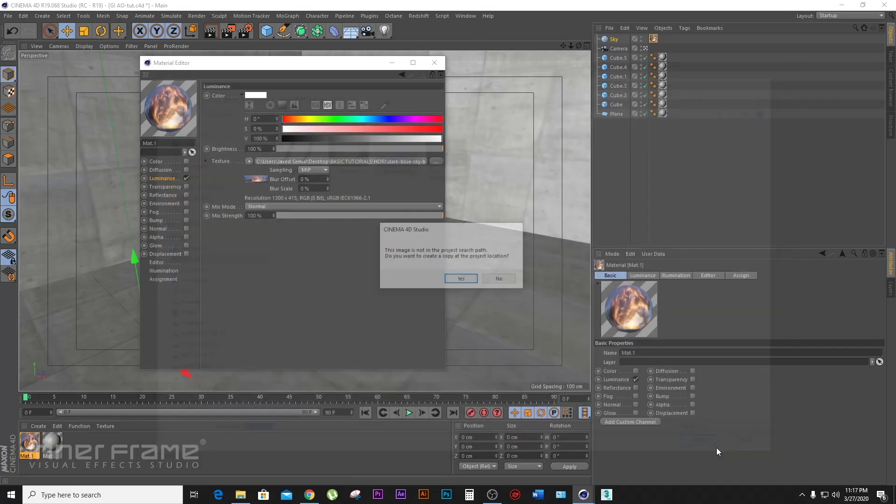
left_click(506, 281)
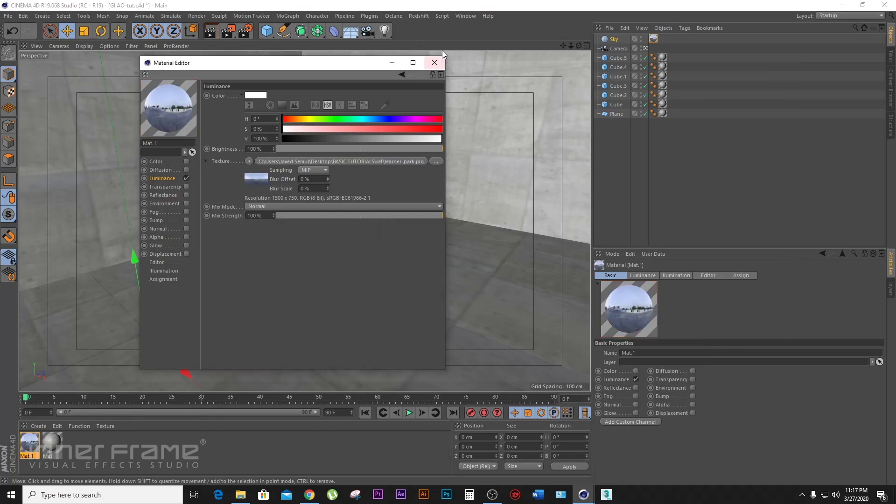
left_click(435, 62)
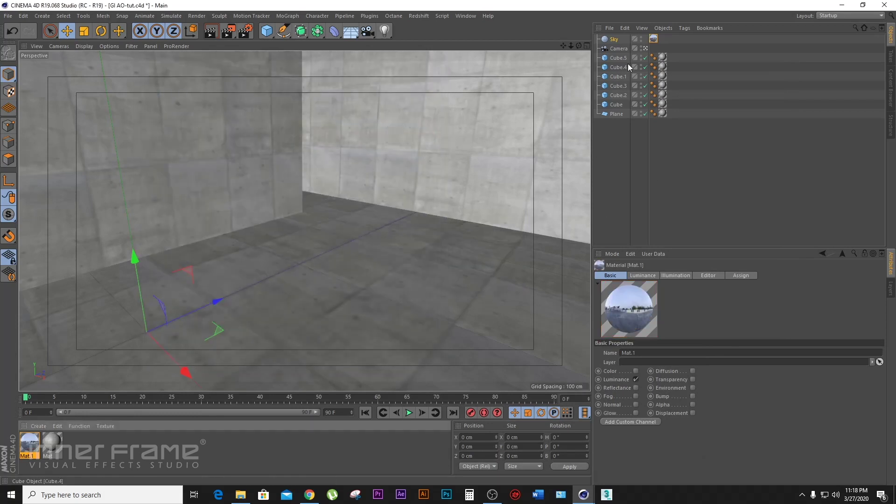
Render the room lit by the learner_park image to the Picture Viewer and examine the result.
left_click(228, 31)
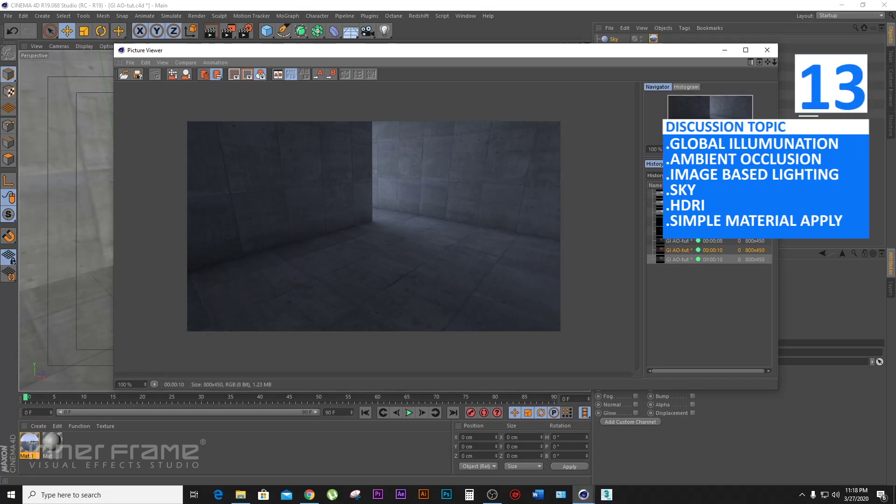
left_click_drag(509, 51, 515, 51)
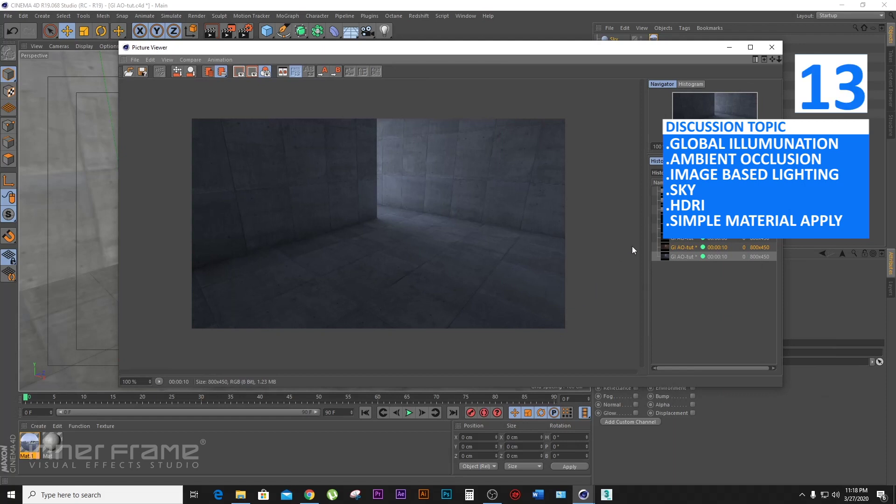
left_click_drag(543, 49, 484, 135)
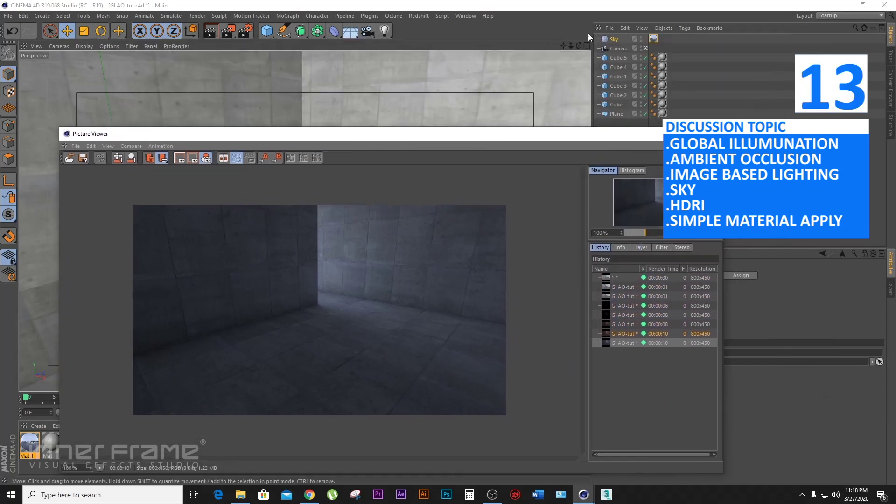
left_click_drag(546, 130, 575, 34)
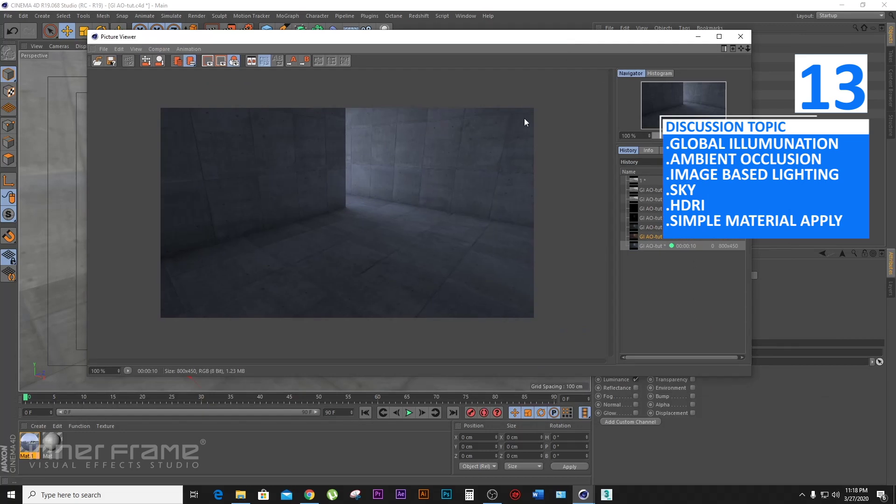
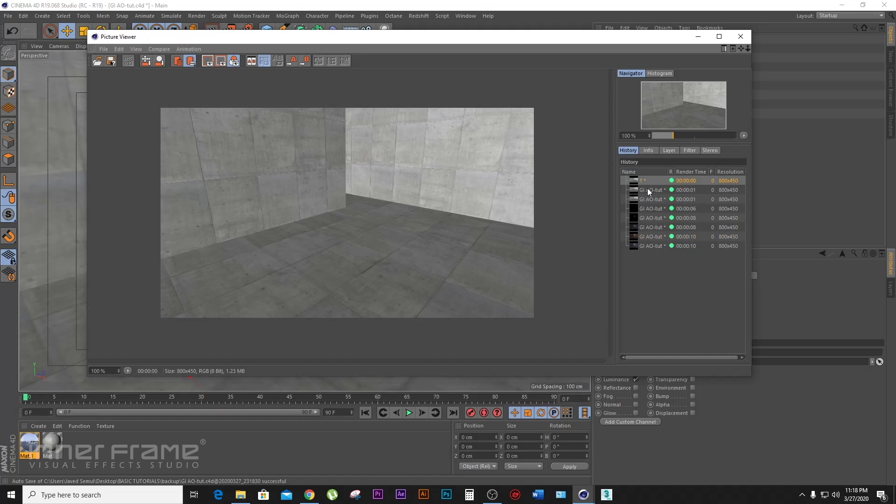
Review the second, third and fourth renders in the Picture Viewer history one after another.
left_click(651, 190)
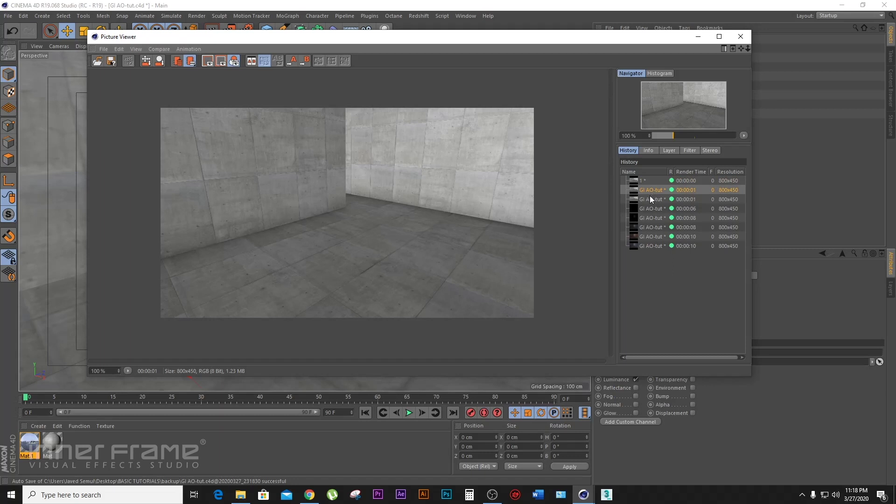
left_click(657, 201)
left_click(658, 209)
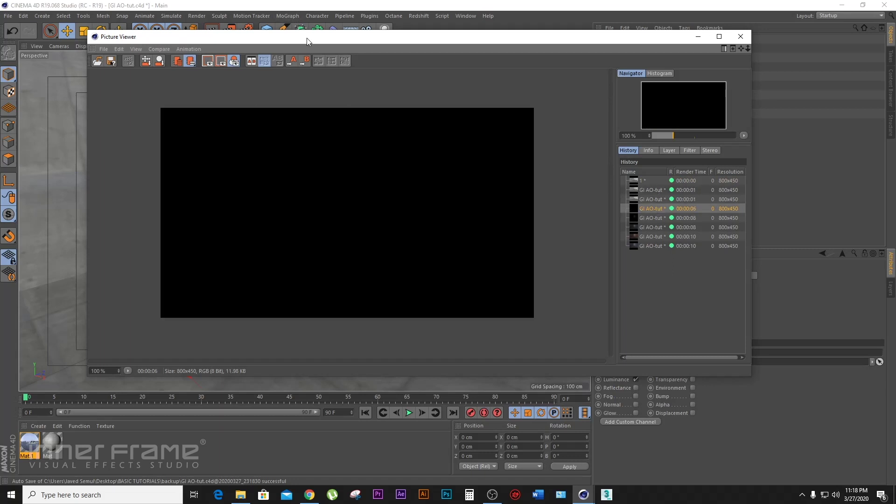
left_click_drag(308, 39, 295, 57)
left_click_drag(349, 35, 463, 56)
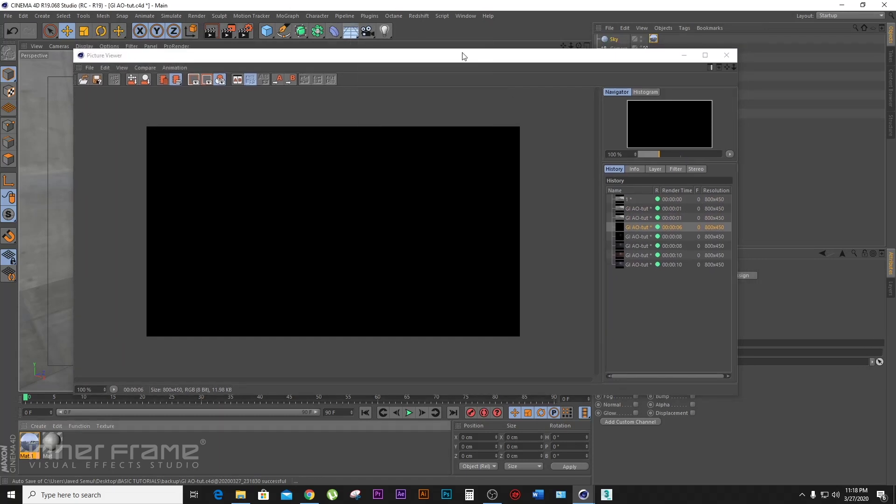
left_click_drag(405, 59, 428, 59)
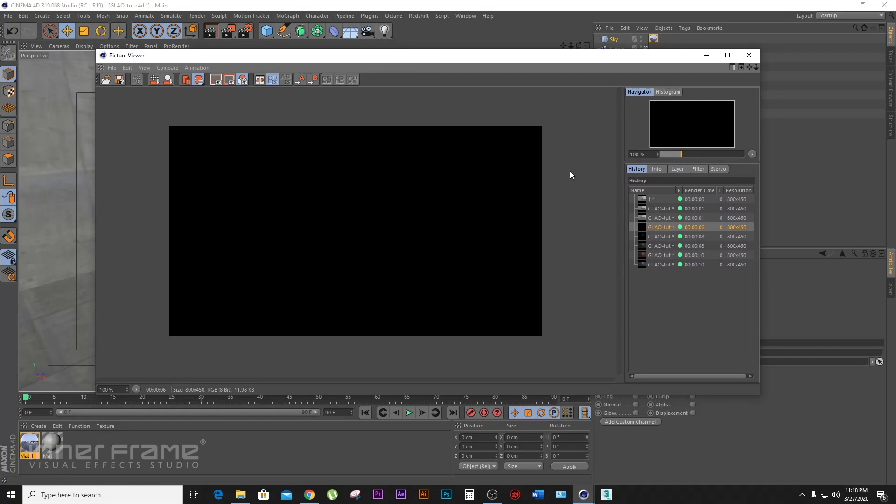
Display the fifth render in the history and check the Global Illumination gamma in the render settings.
left_click(675, 237)
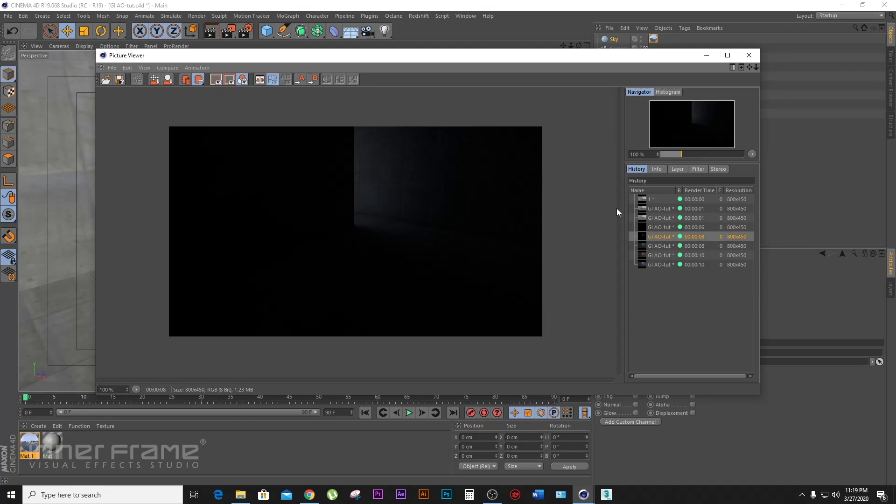
left_click(242, 32)
left_click(603, 218)
left_click_drag(563, 130, 90, 133)
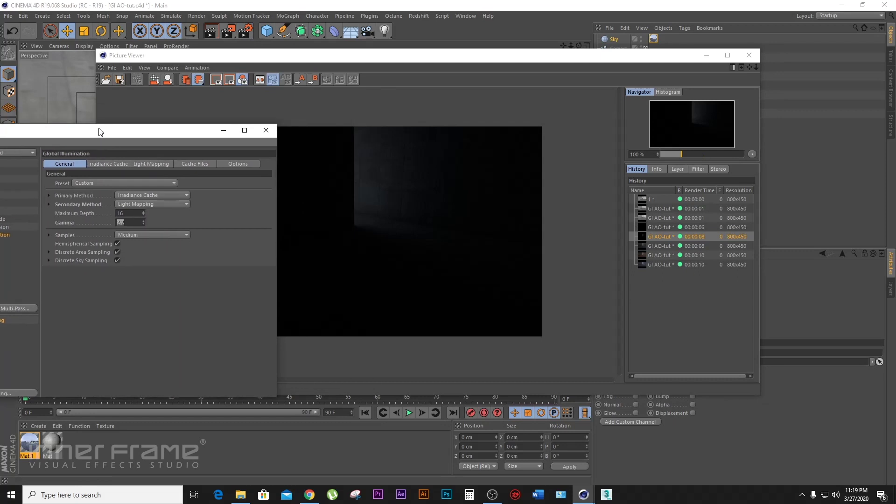
left_click(264, 132)
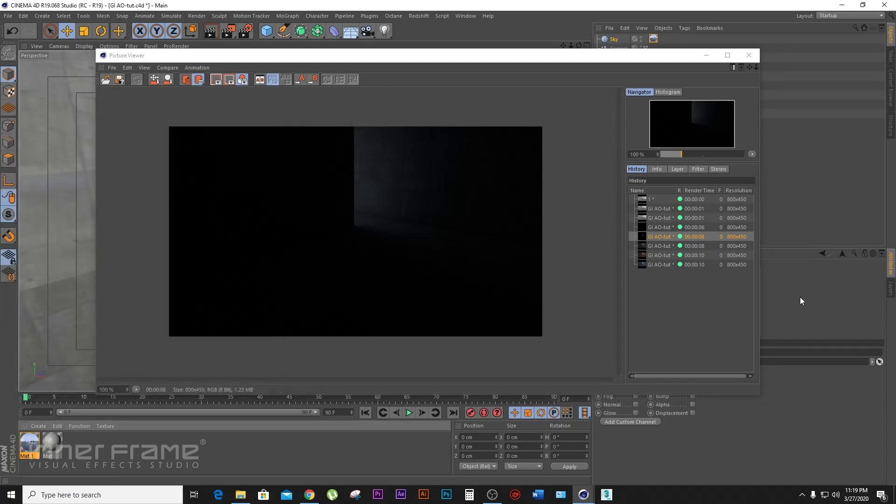
Compare the last three renders in the Picture Viewer history, ending on the learner_park-lit one.
left_click(665, 246)
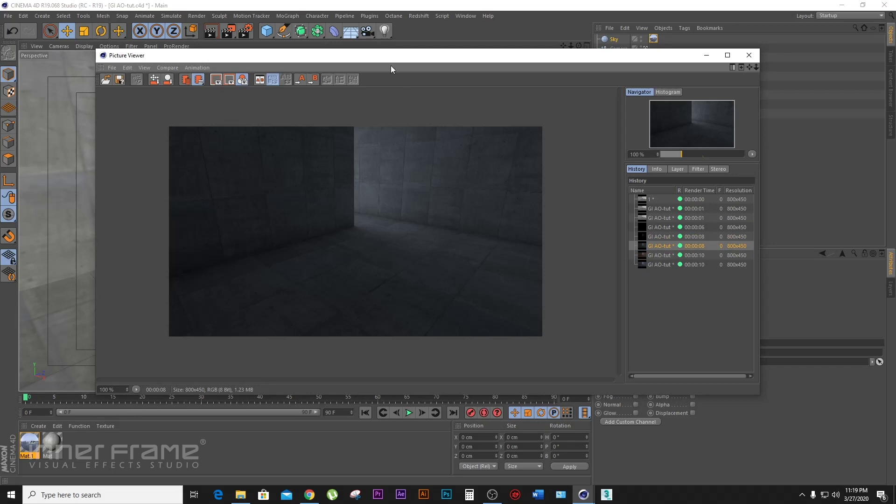
left_click_drag(404, 58, 439, 51)
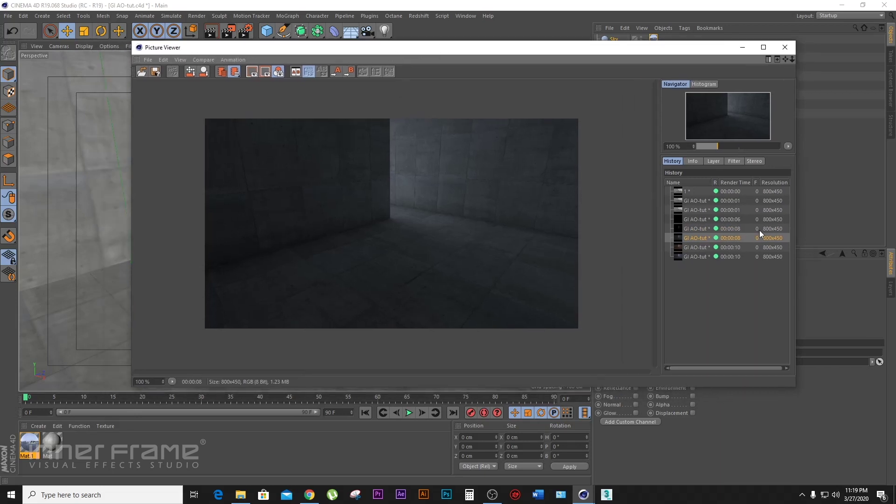
left_click(696, 248)
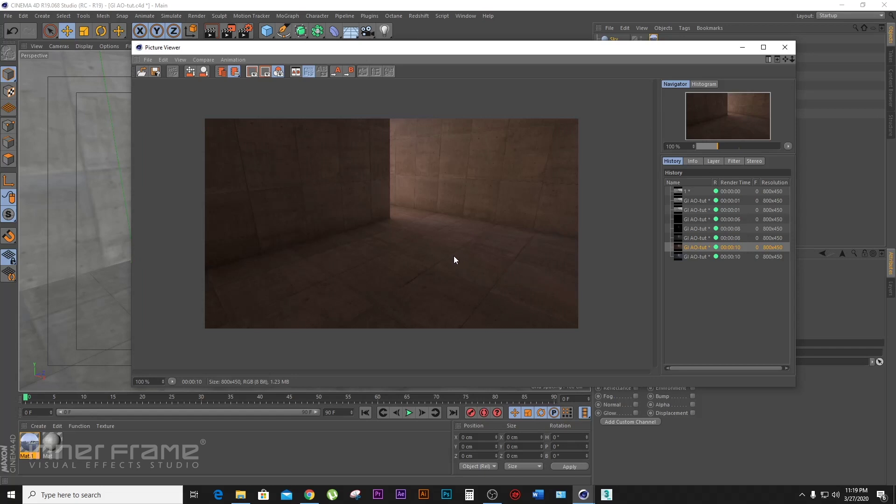
left_click(697, 257)
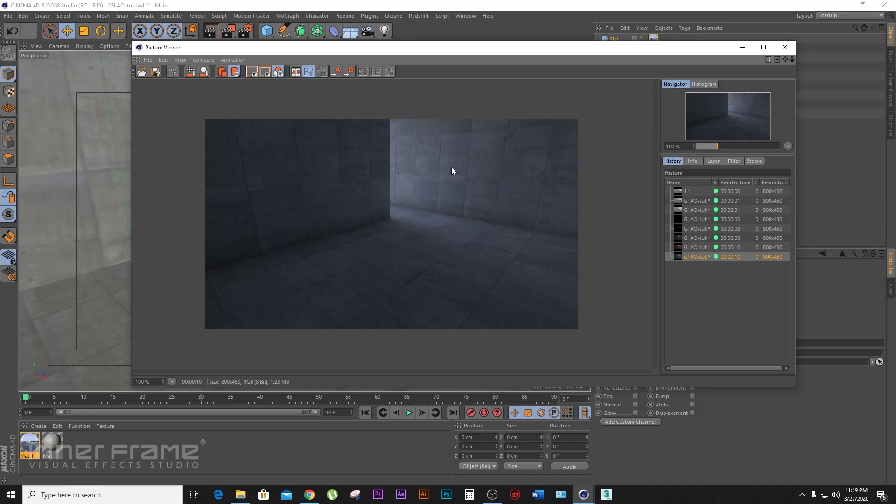
Examine the learner_park-lit render and review the Global Illumination render settings before dismissing them.
mouse_move(511, 52)
left_mouse_down()
mouse_move(520, 66)
mouse_move(487, 44)
mouse_move(500, 43)
left_mouse_up()
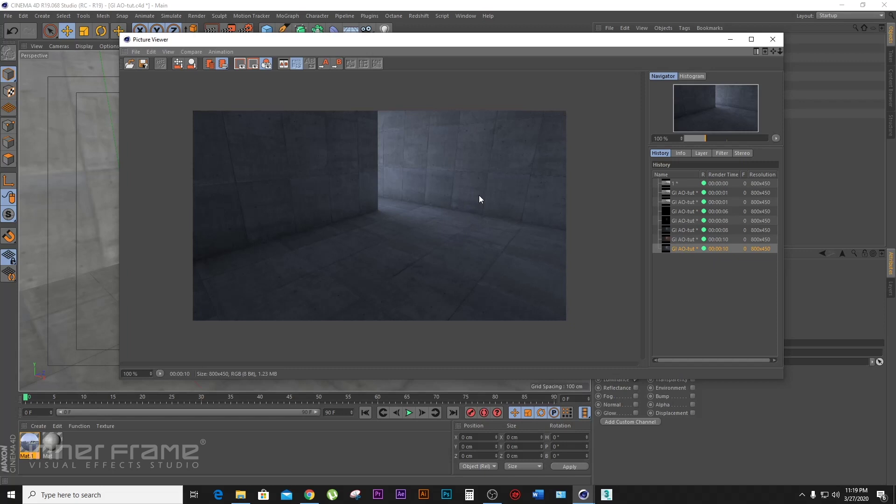
mouse_move(387, 40)
left_mouse_down()
mouse_move(418, 40)
mouse_move(399, 41)
left_mouse_up()
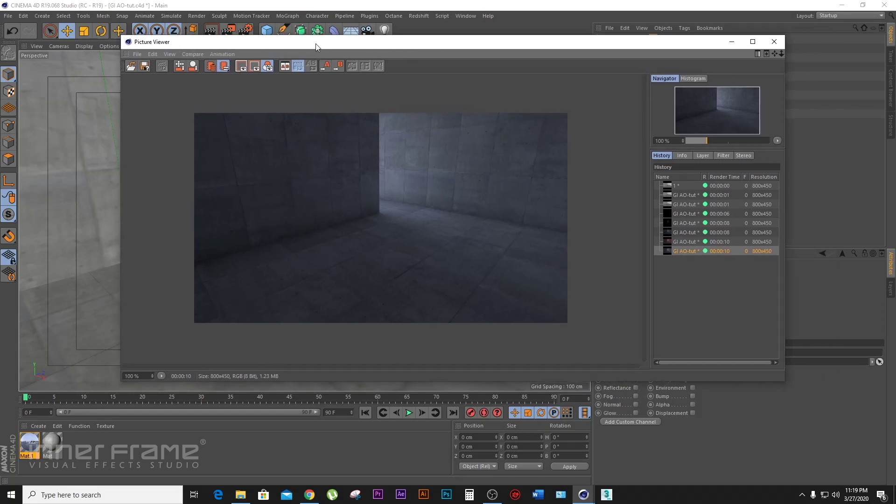
left_click_drag(308, 46, 314, 68)
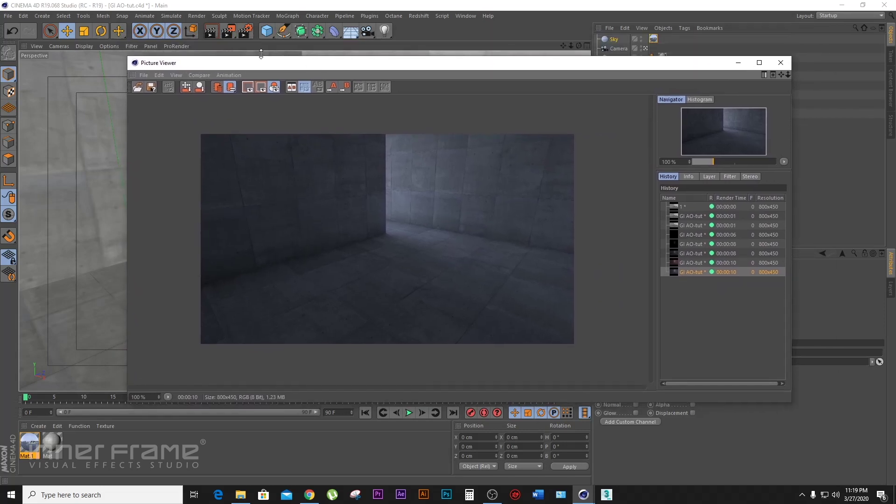
left_click(244, 31)
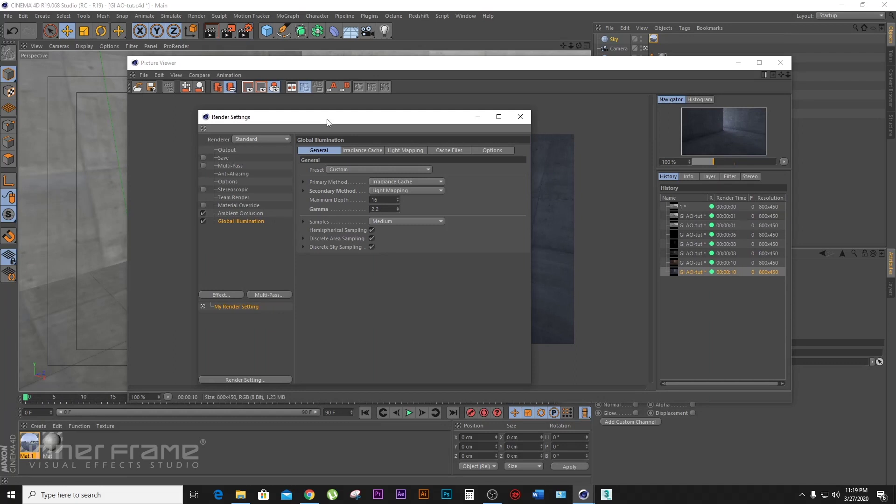
left_click(518, 116)
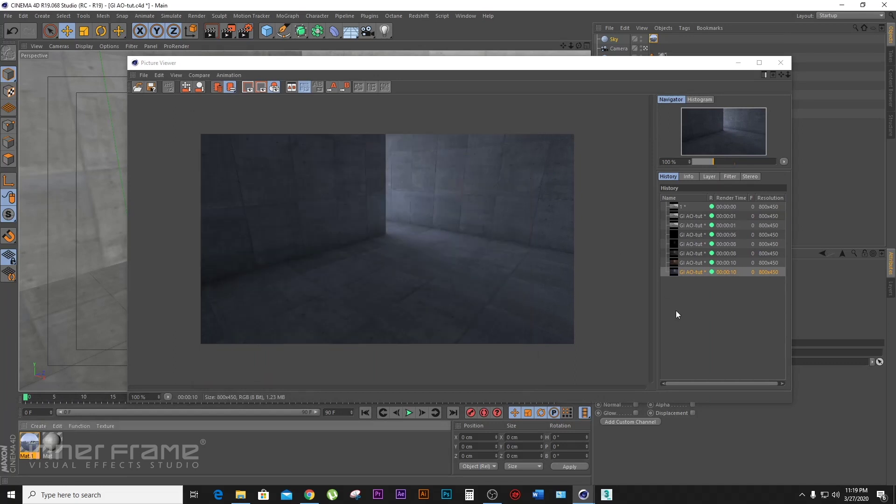
Review the Global Illumination render settings alongside the latest render, keeping the settings window clear of the image.
left_click(244, 31)
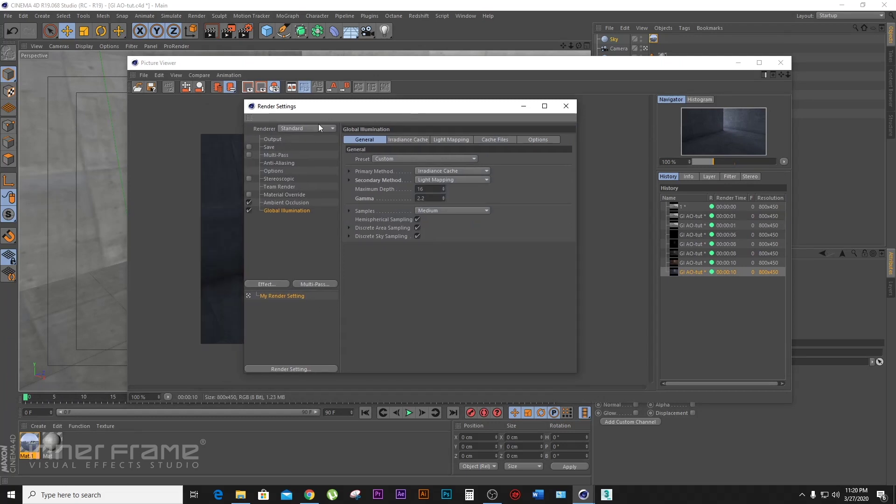
left_click_drag(411, 105, 657, 104)
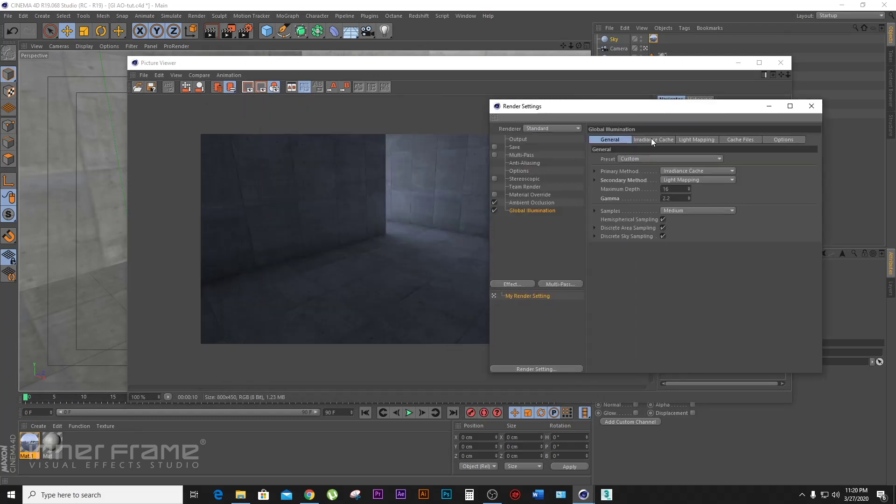
left_click_drag(586, 107, 583, 61)
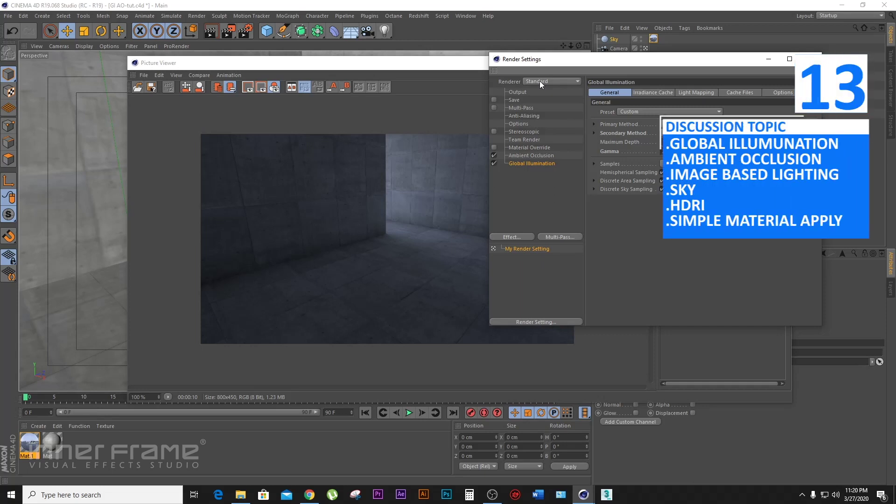
left_click_drag(594, 62, 472, 66)
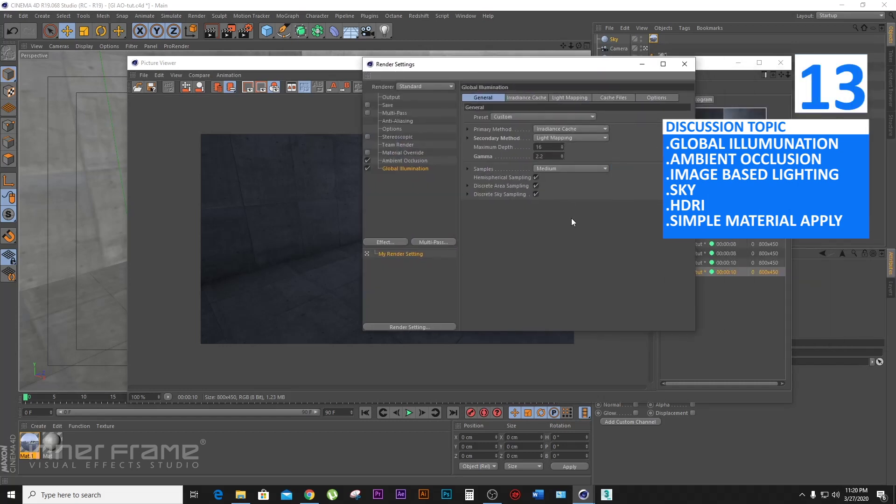
left_click_drag(526, 63, 686, 89)
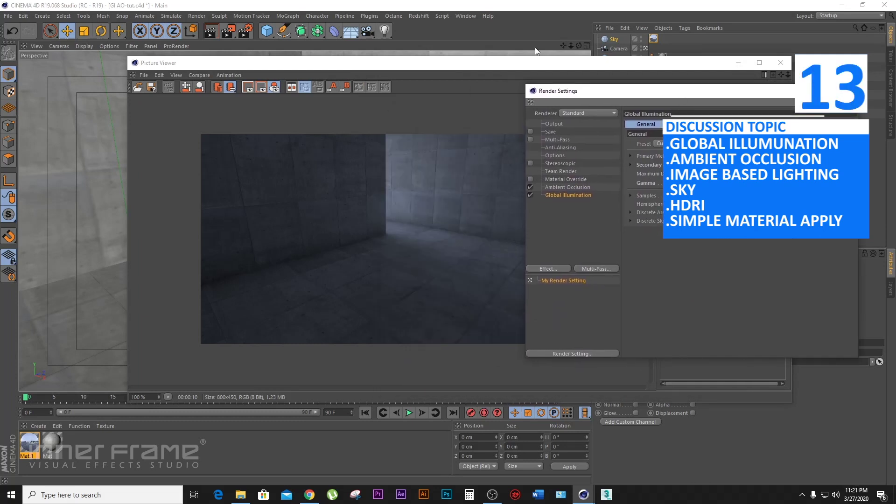
left_click_drag(626, 93, 623, 102)
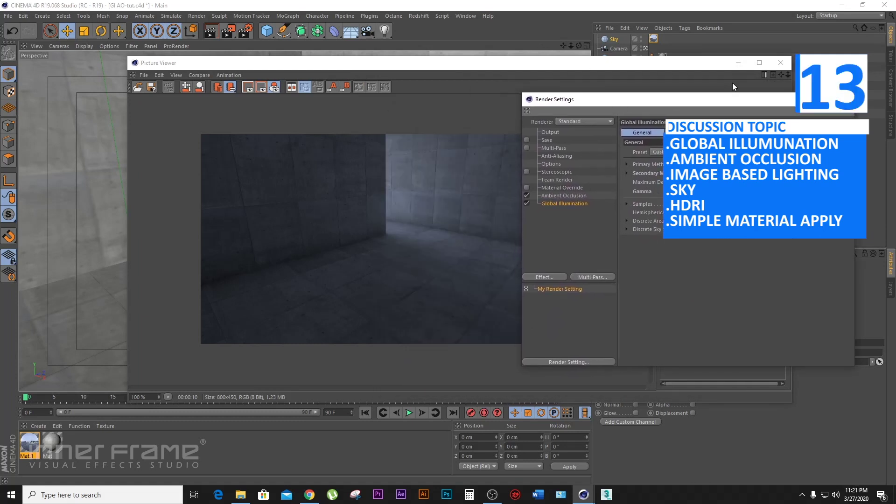
left_click_drag(711, 100, 744, 92)
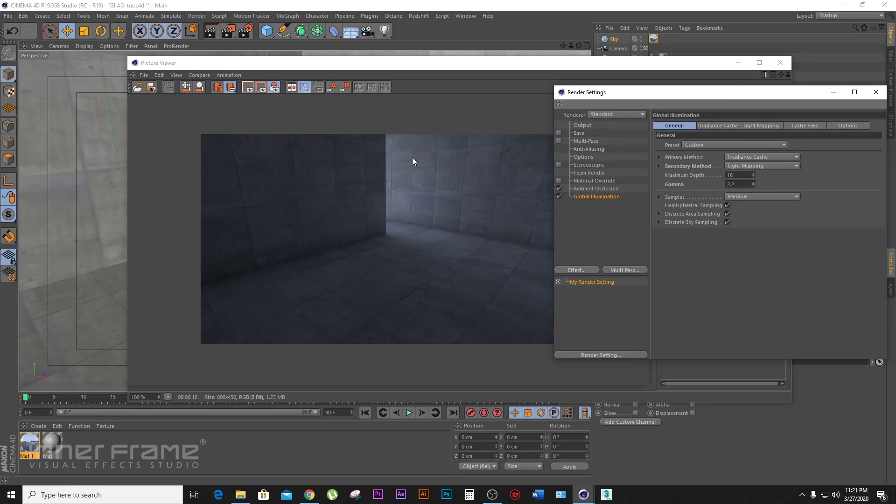
left_click_drag(664, 93, 594, 78)
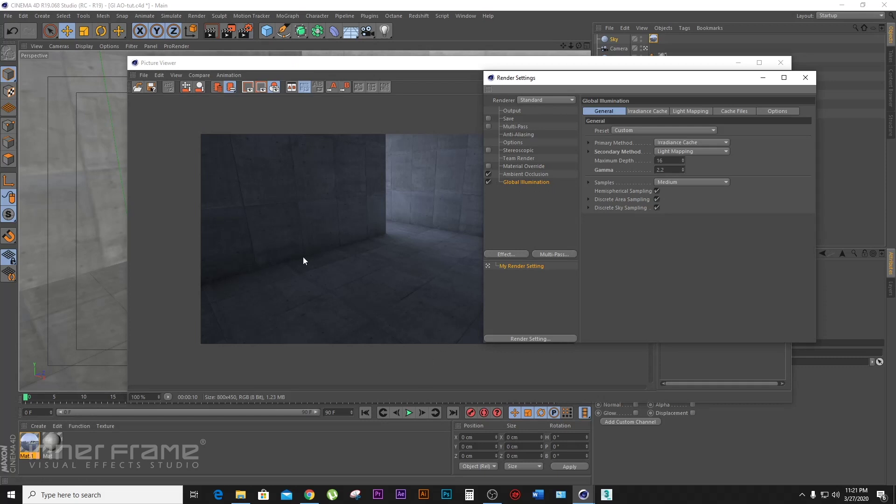
left_click_drag(567, 79, 589, 81)
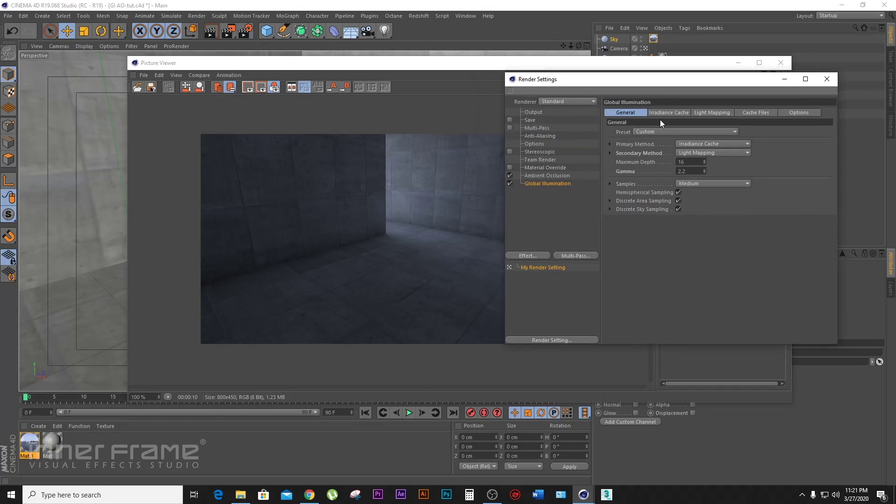
left_click_drag(628, 79, 624, 124)
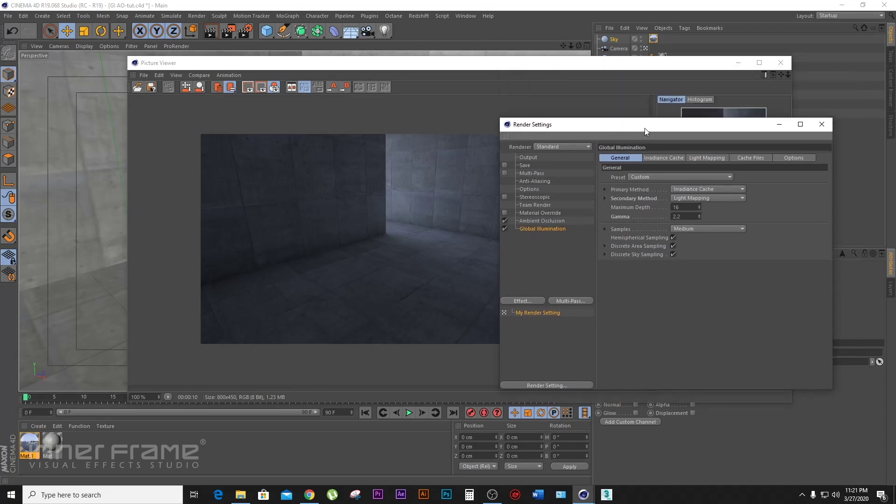
left_click_drag(644, 128, 612, 182)
left_click_drag(530, 178, 642, 108)
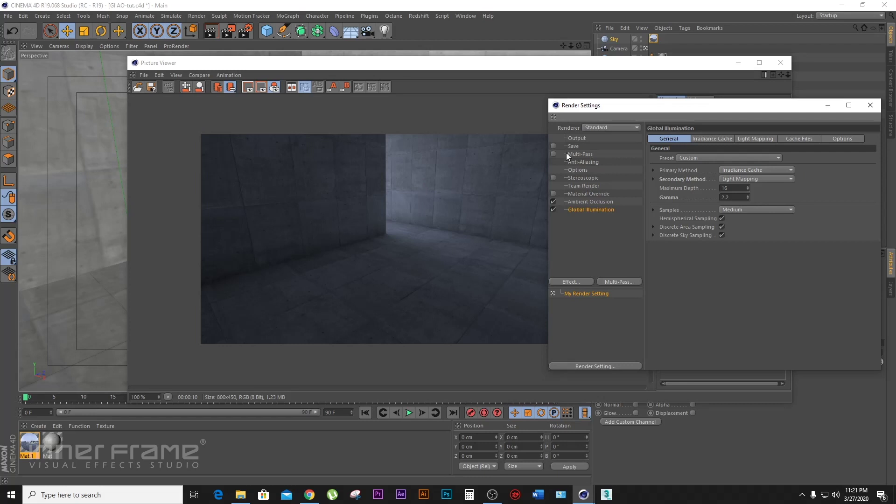
left_click_drag(637, 113, 407, 128)
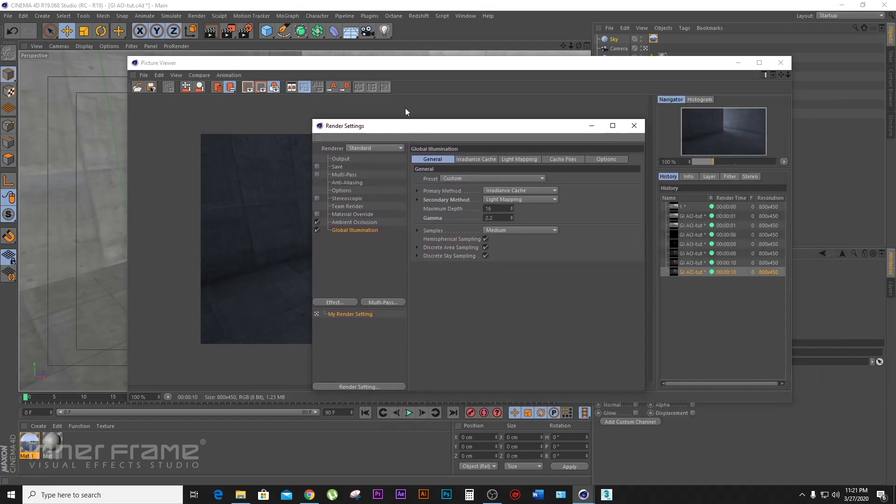
left_click_drag(435, 133, 472, 170)
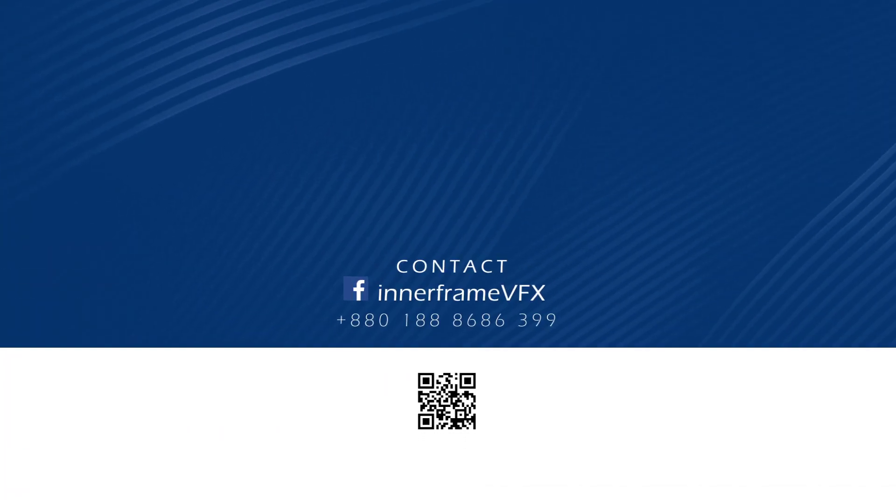